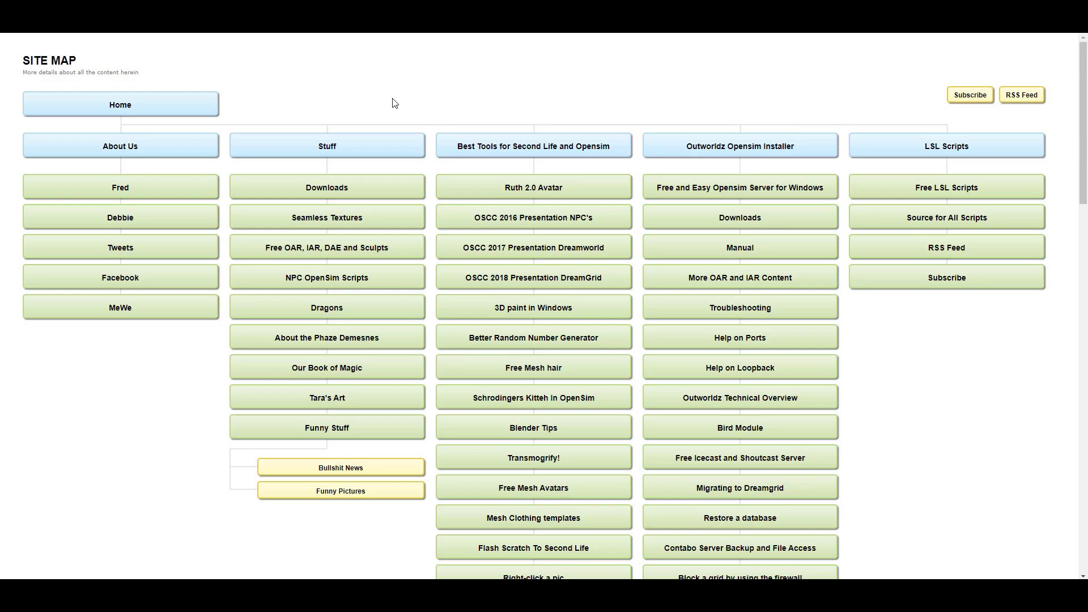
pyautogui.scroll(-5, 437, 214)
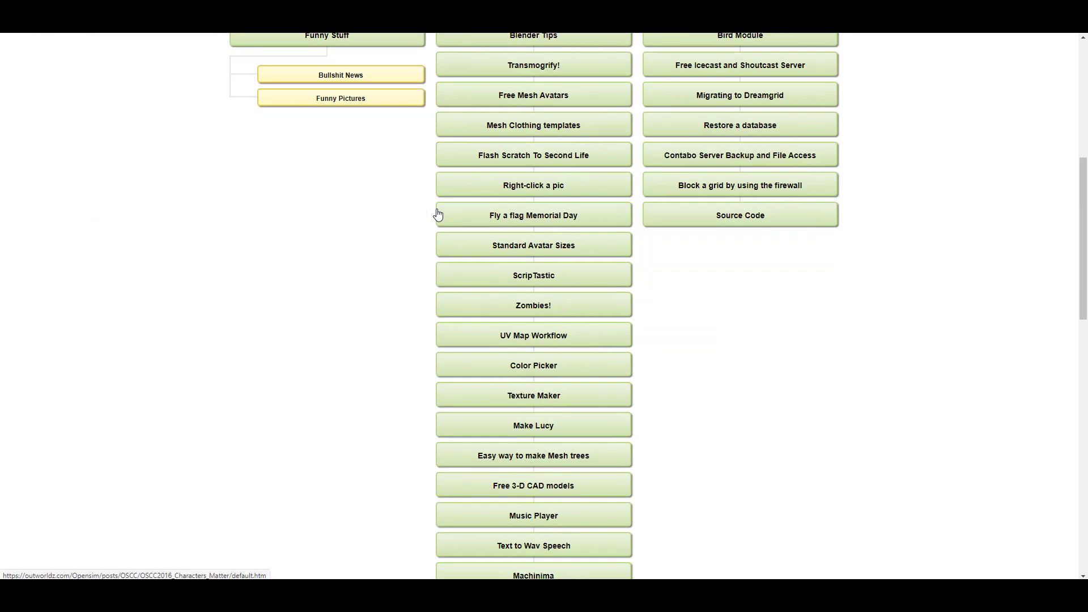
pyautogui.scroll(3, 438, 217)
pyautogui.scroll(-4, 476, 231)
pyautogui.scroll(-2, 477, 231)
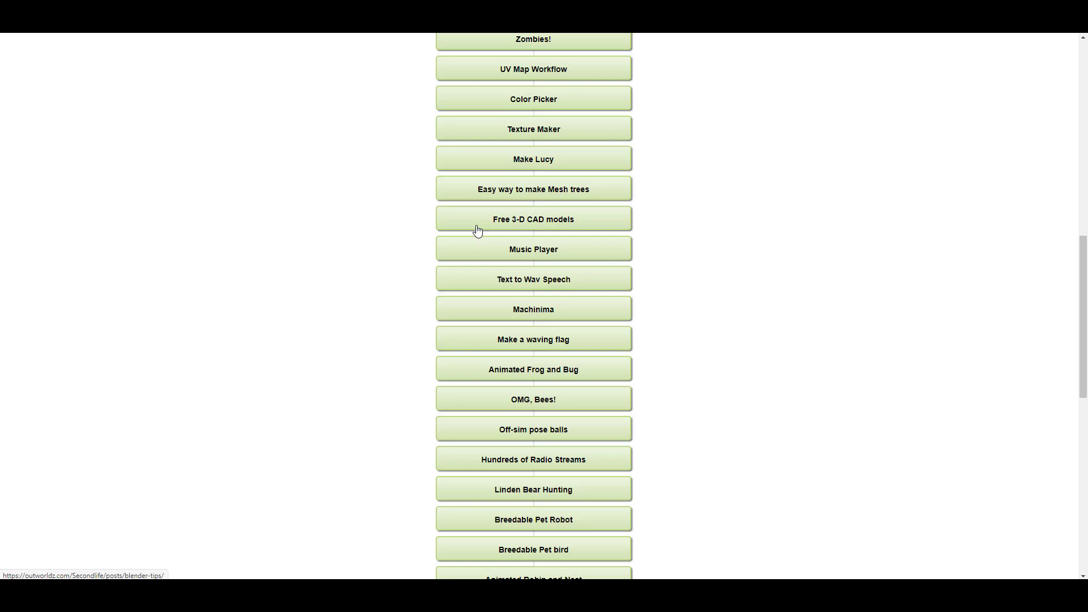
pyautogui.scroll(-4, 477, 230)
pyautogui.scroll(-3, 477, 230)
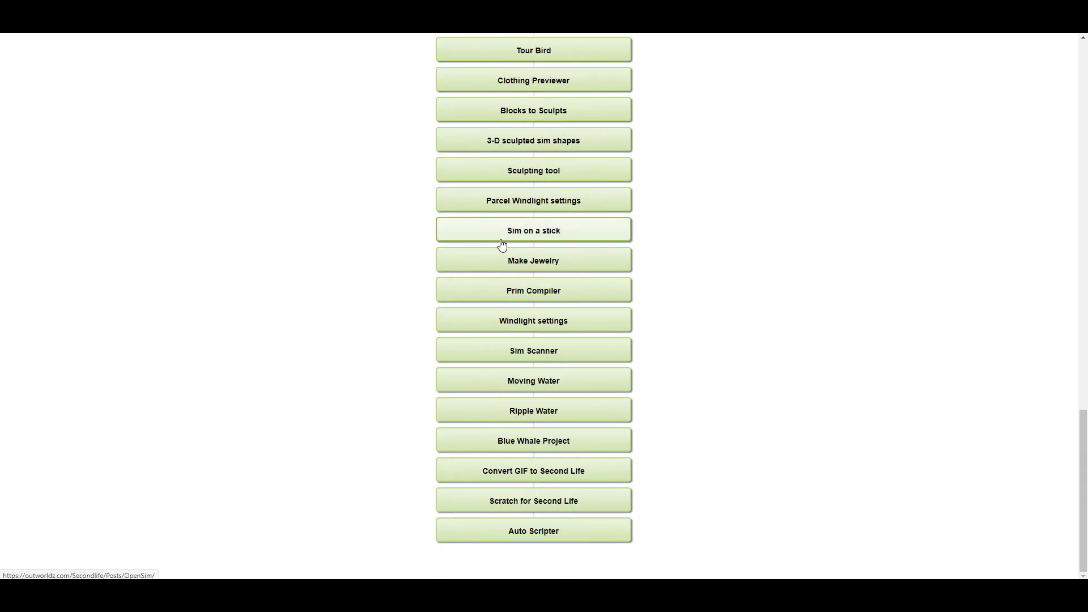
pyautogui.scroll(1, 506, 246)
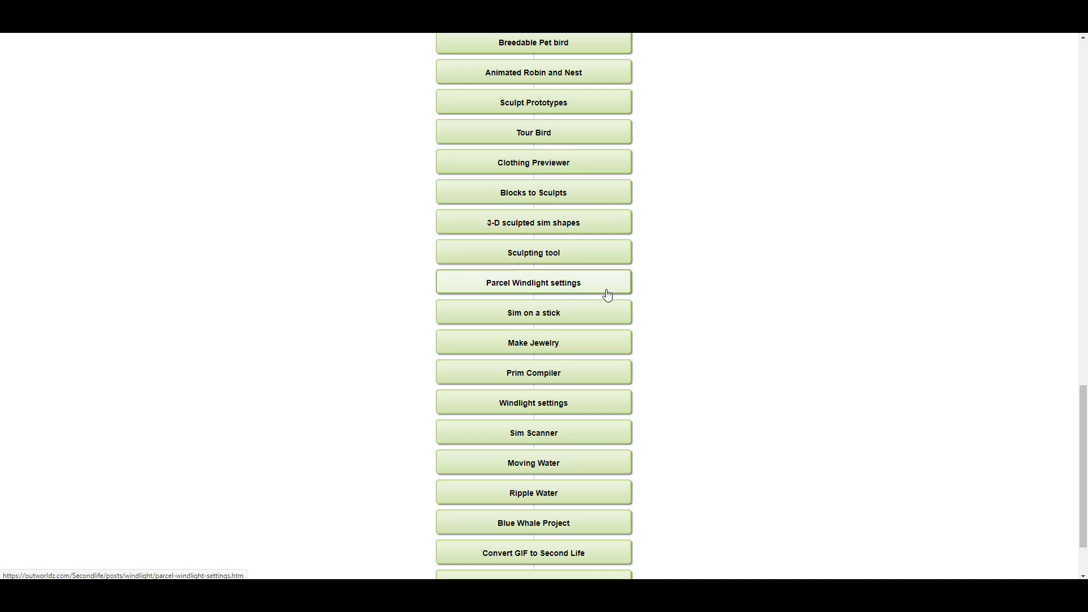
pyautogui.scroll(1, 607, 295)
pyautogui.scroll(5, 611, 302)
pyautogui.scroll(6, 602, 300)
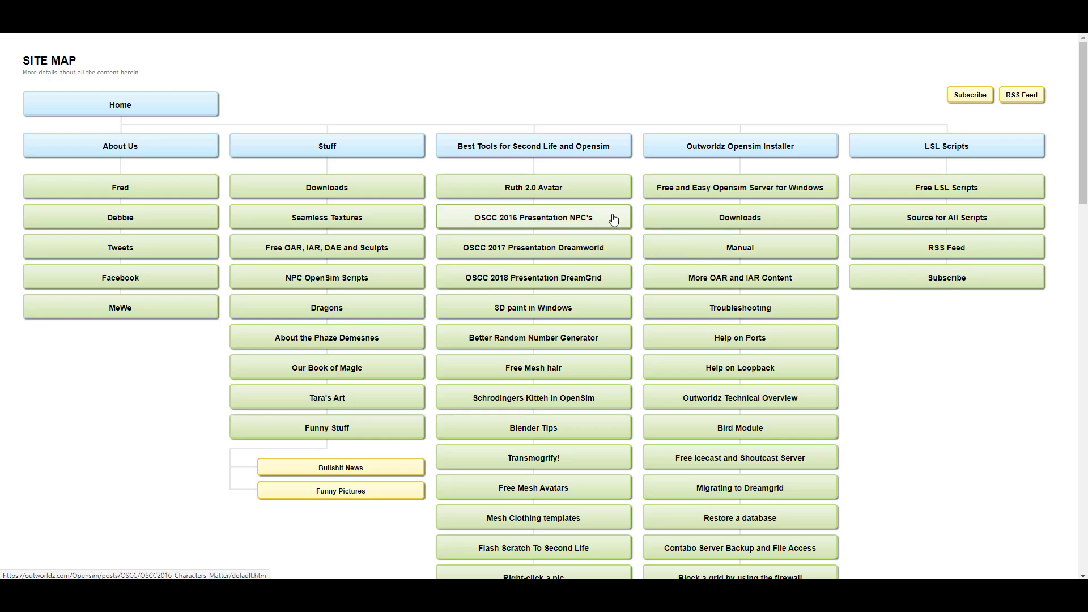
pyautogui.scroll(-5, 613, 217)
pyautogui.scroll(-4, 612, 219)
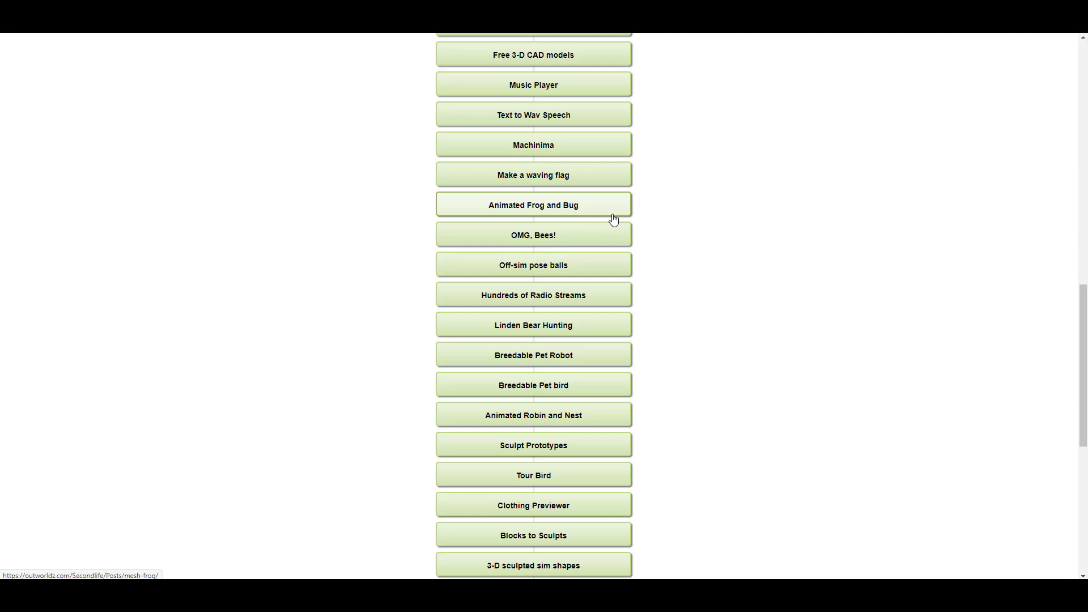
pyautogui.scroll(-5, 613, 220)
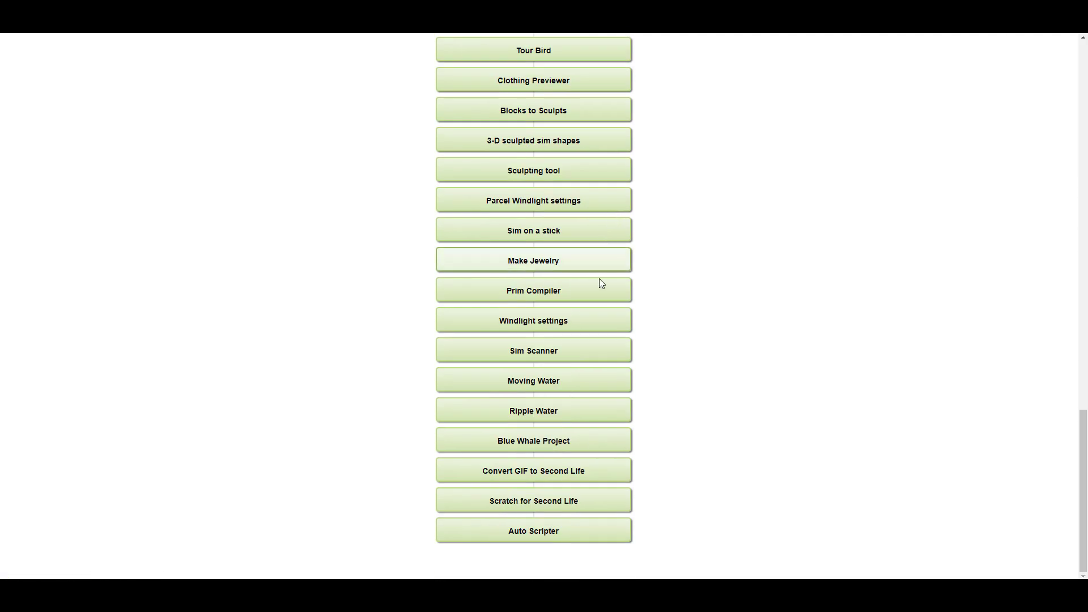
pyautogui.scroll(3, 576, 355)
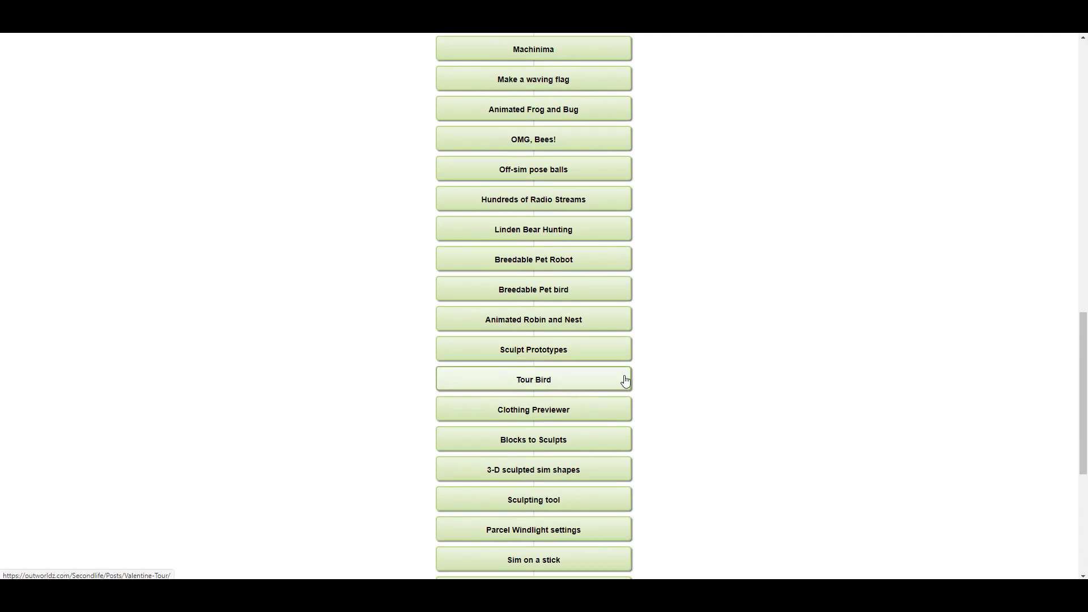
pyautogui.scroll(2, 558, 405)
pyautogui.scroll(7, 558, 404)
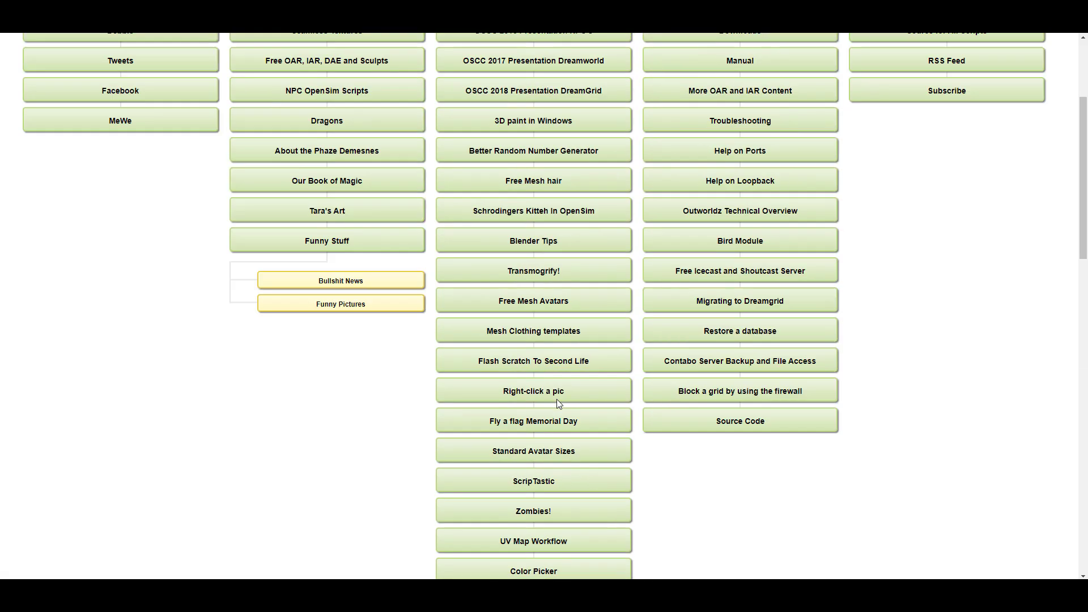
pyautogui.scroll(2, 556, 399)
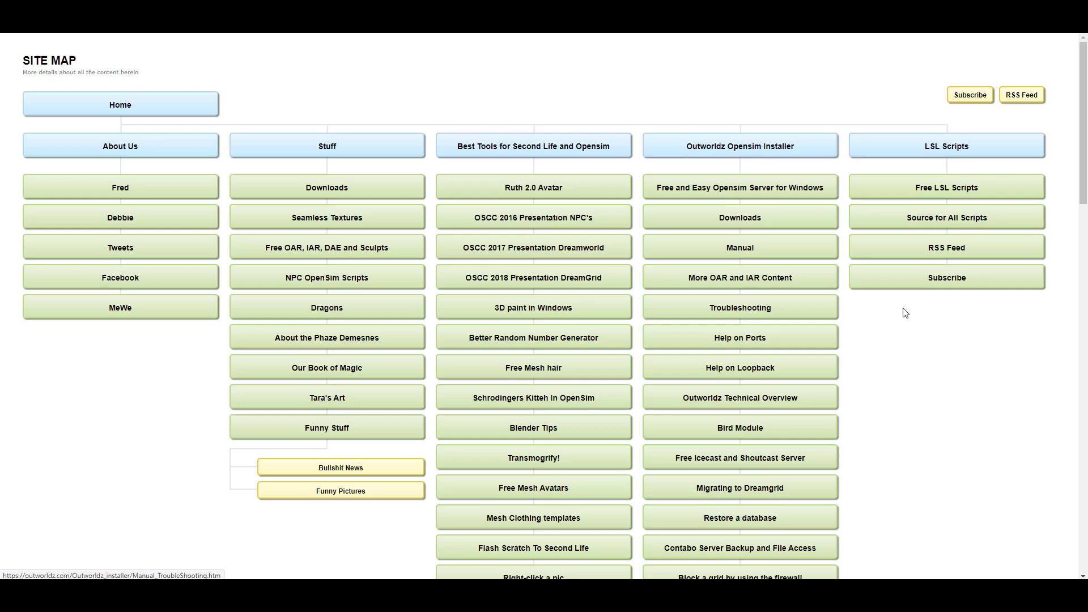
# Open Outworldz's free animation and avatar downloads page from the site map
pyautogui.click(947, 218)
pyautogui.scroll(-3, 545, 355)
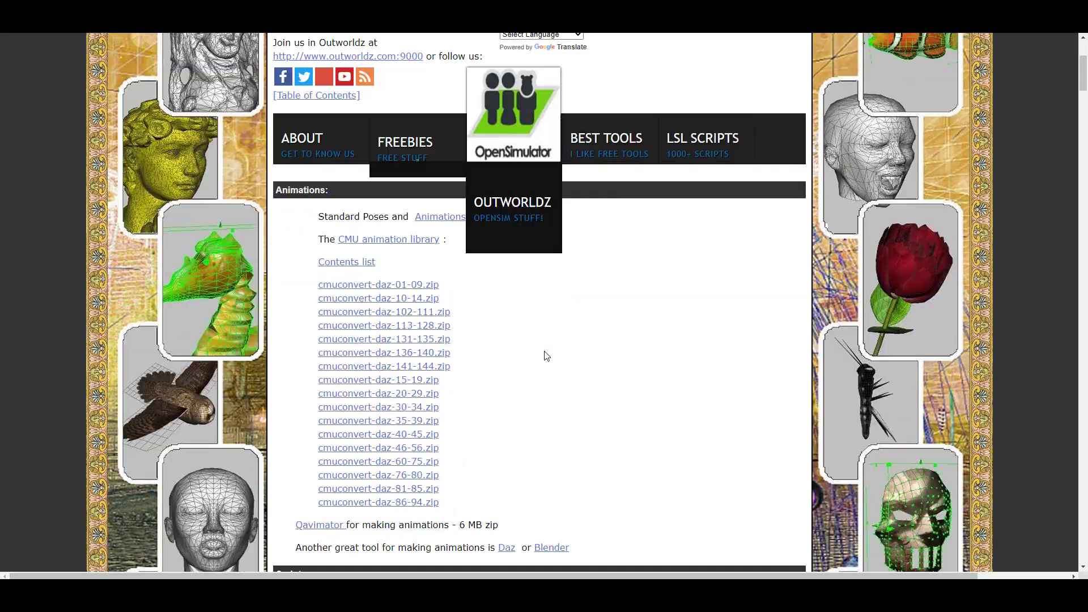
pyautogui.scroll(-2, 590, 340)
pyautogui.scroll(-5, 590, 332)
pyautogui.scroll(-4, 593, 337)
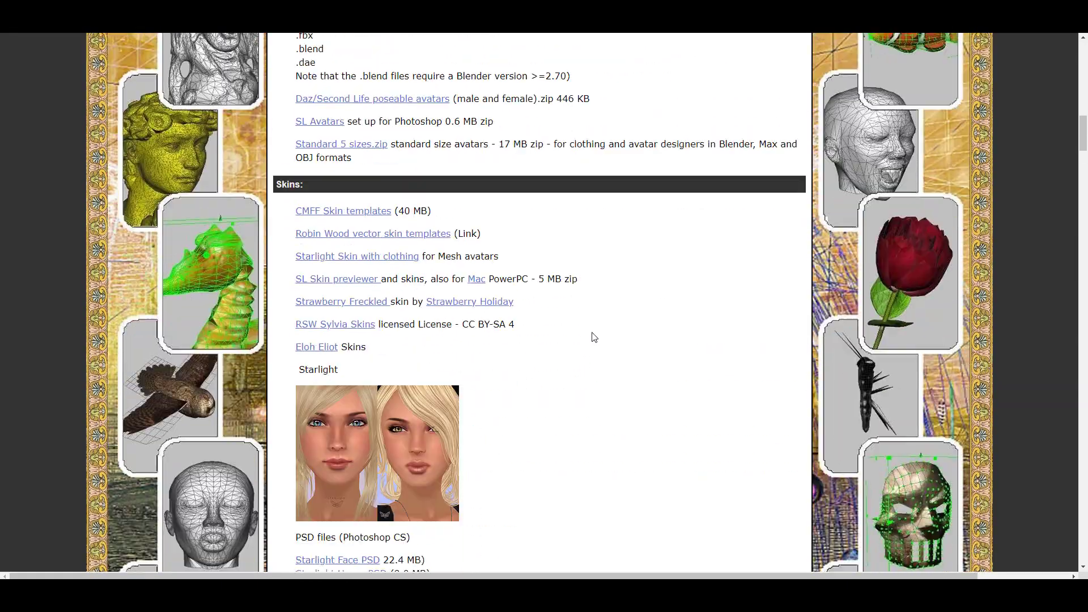
pyautogui.scroll(-3, 593, 336)
pyautogui.scroll(-10, 593, 337)
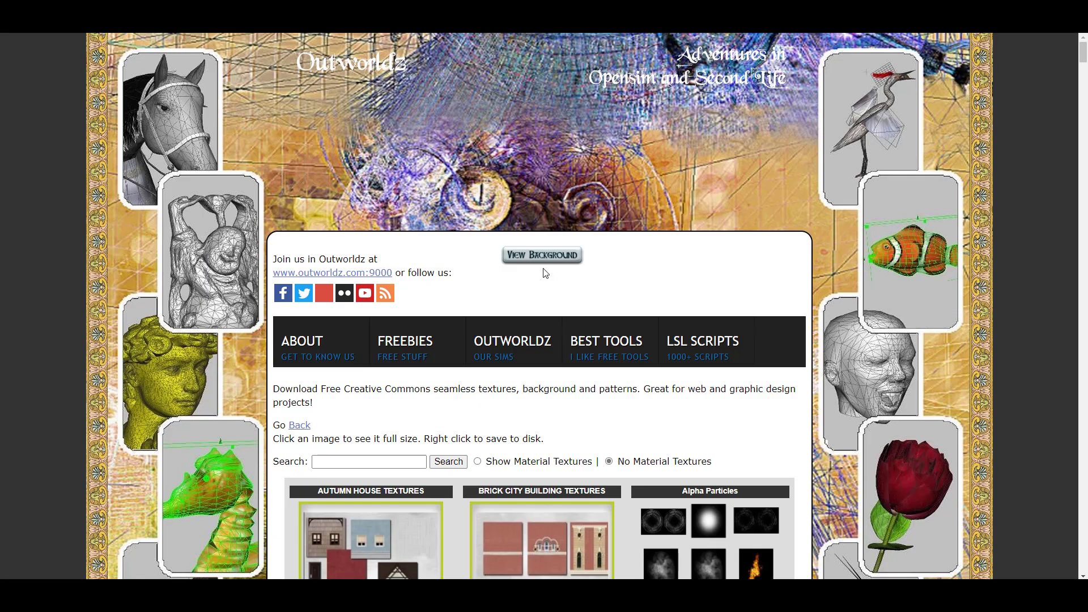
pyautogui.scroll(-5, 545, 272)
pyautogui.scroll(-8, 544, 272)
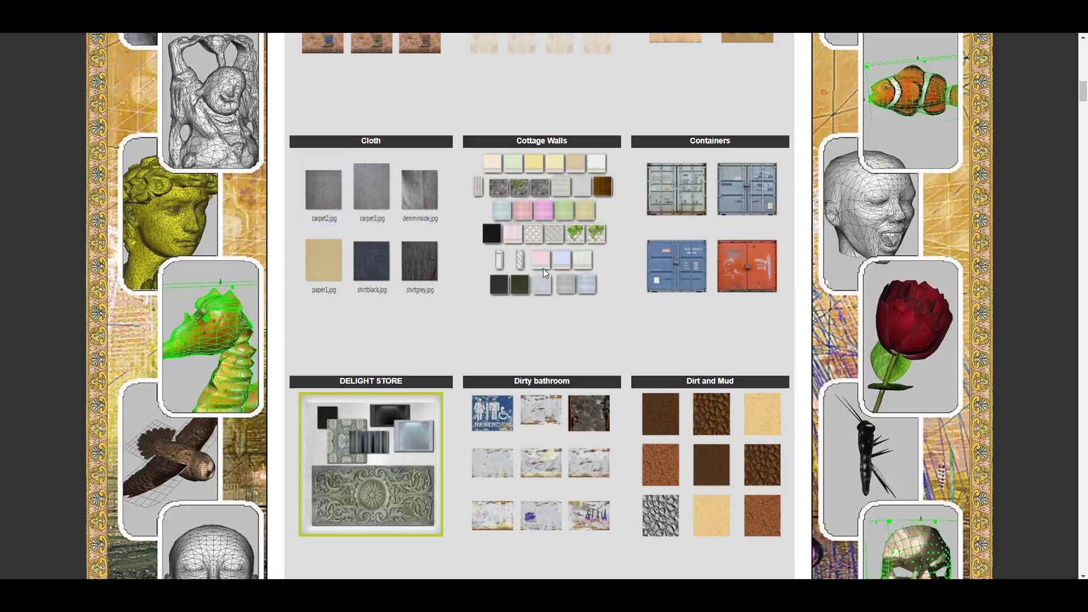
pyautogui.scroll(-5, 544, 268)
pyautogui.scroll(-5, 543, 268)
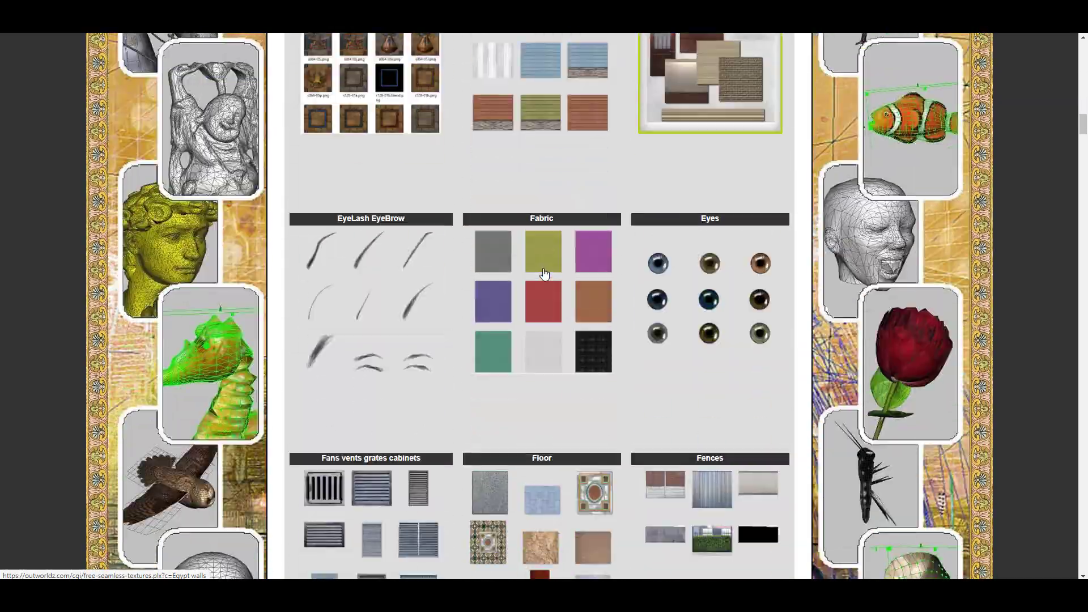
pyautogui.scroll(-3, 543, 267)
pyautogui.scroll(-4, 545, 273)
pyautogui.scroll(-6, 546, 273)
pyautogui.scroll(-5, 545, 273)
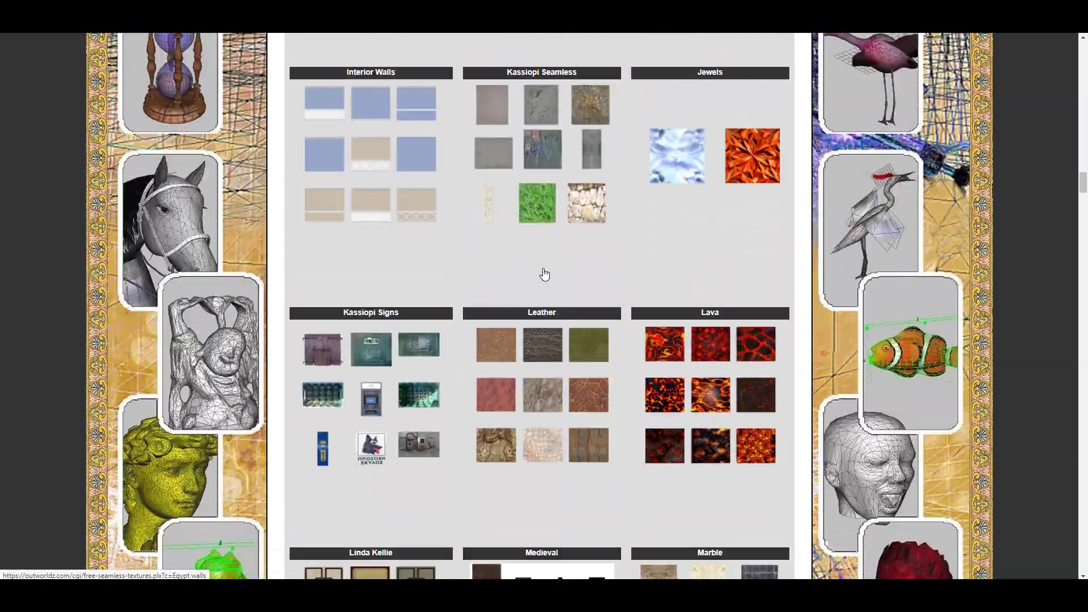
pyautogui.scroll(-6, 545, 273)
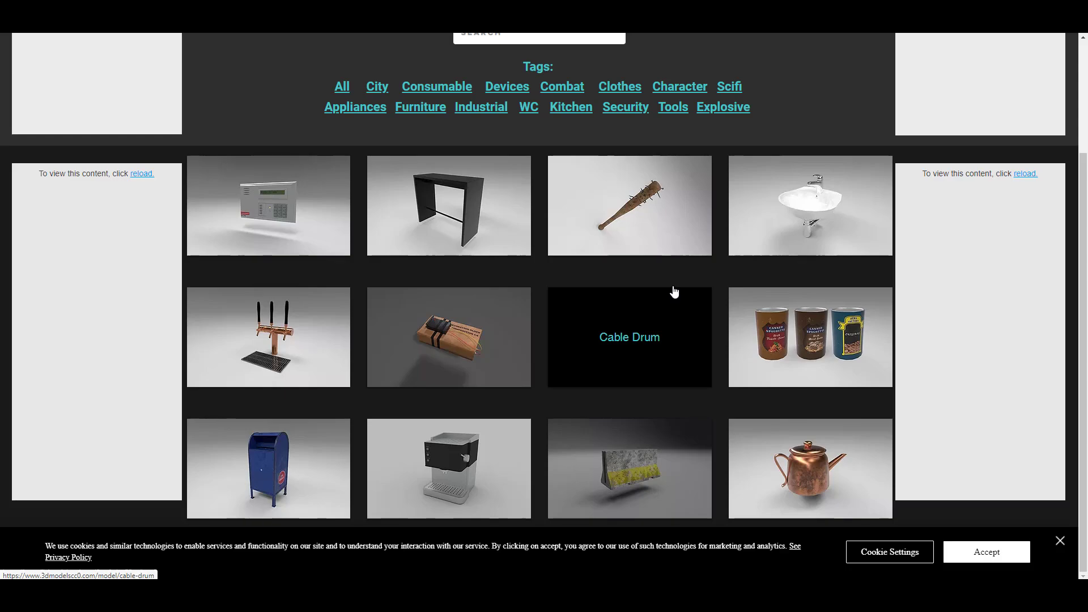
pyautogui.scroll(2, 674, 291)
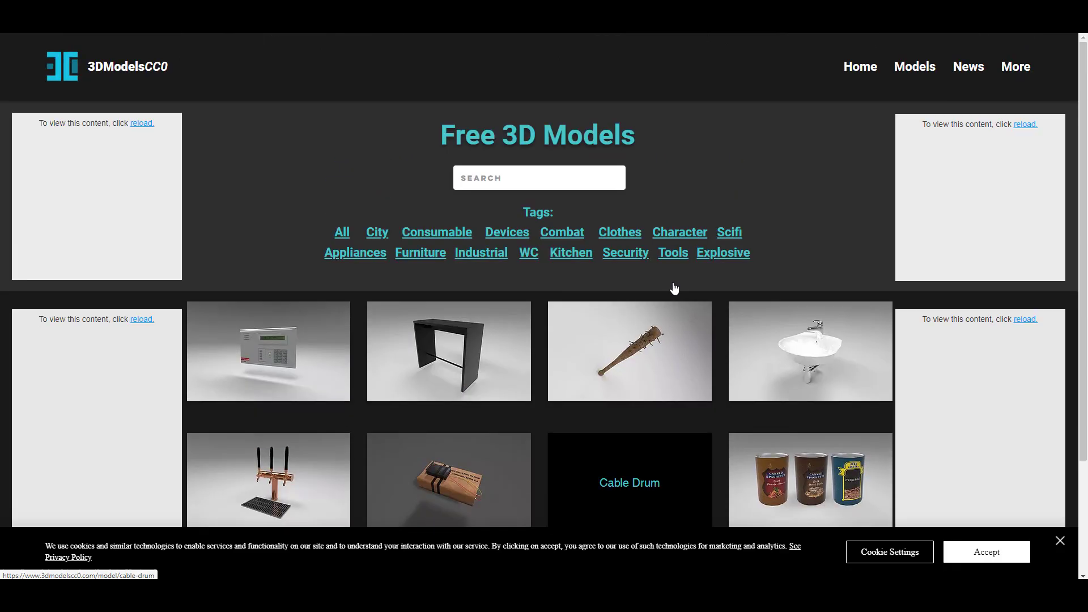
# Filter the gallery by City, Furniture, Industrial, Explosive, Tools, Character and Combat, then show All
pyautogui.click(378, 233)
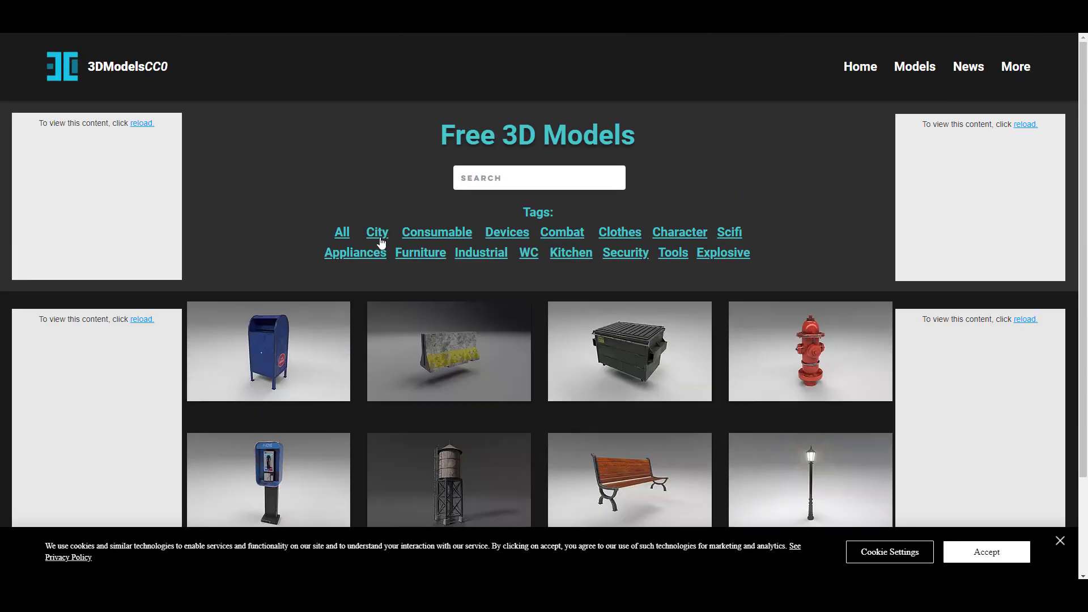
pyautogui.click(417, 256)
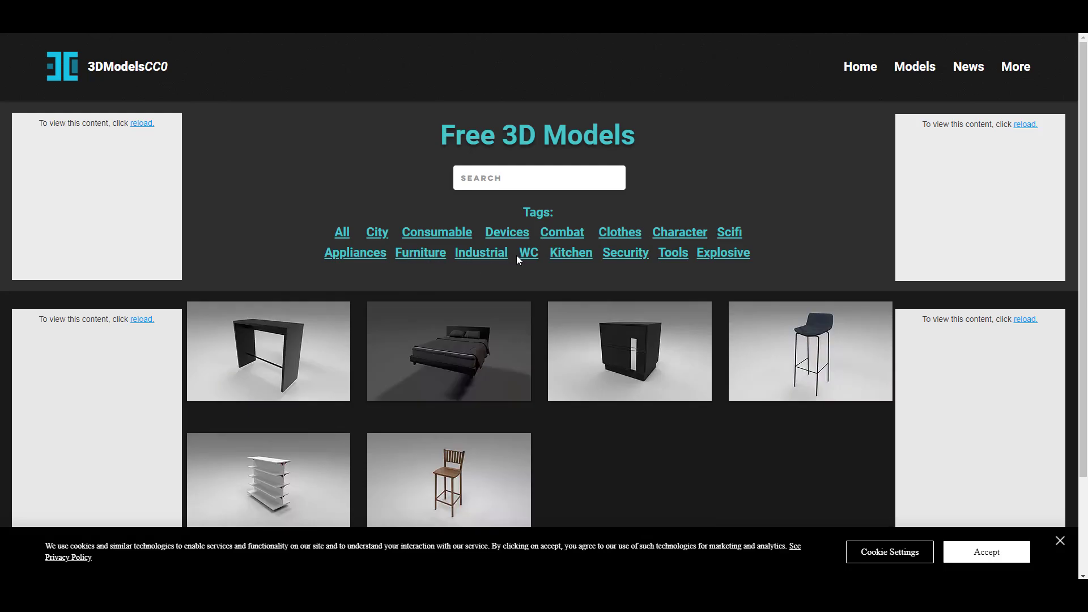
pyautogui.click(461, 257)
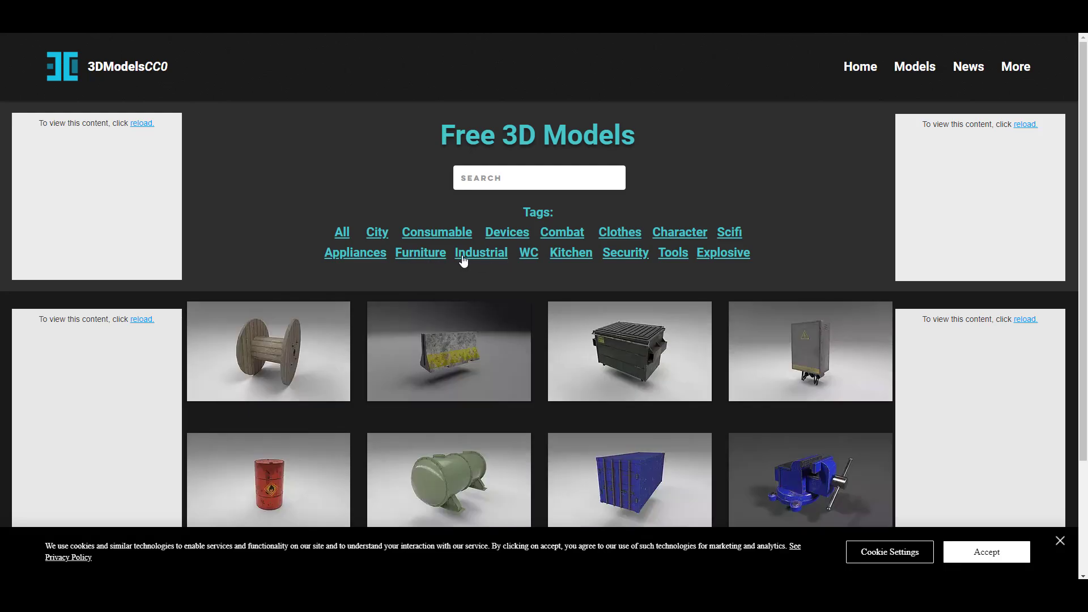
pyautogui.click(707, 261)
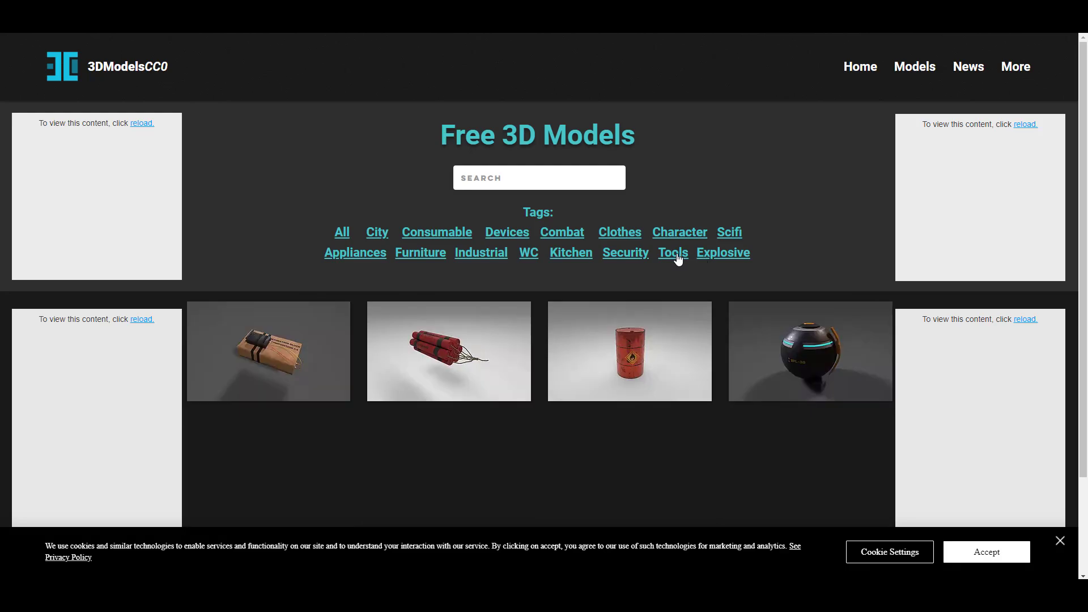
pyautogui.click(678, 259)
pyautogui.click(681, 238)
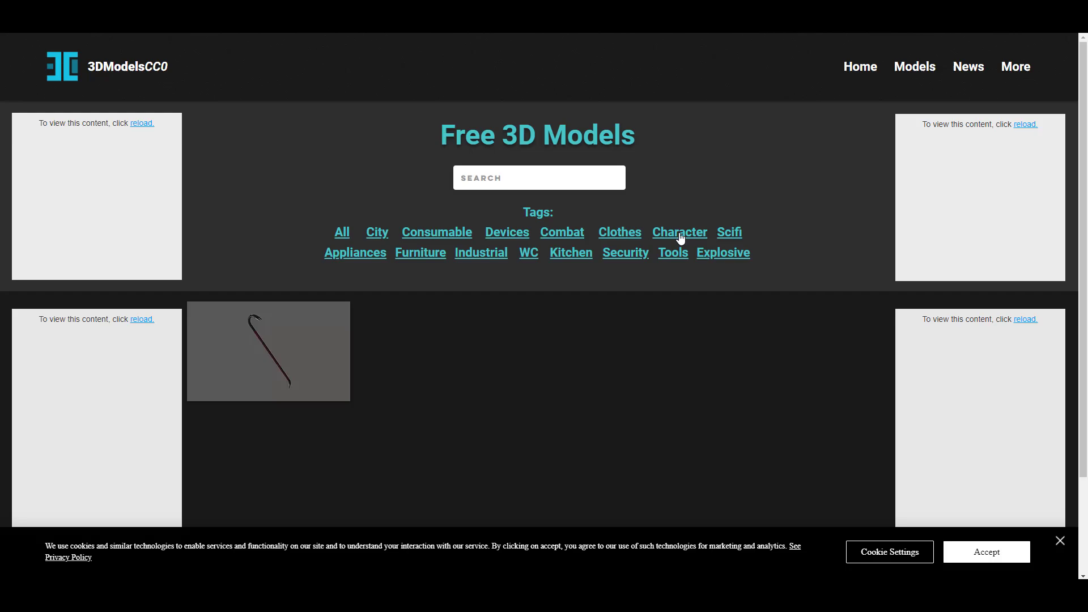
pyautogui.click(567, 238)
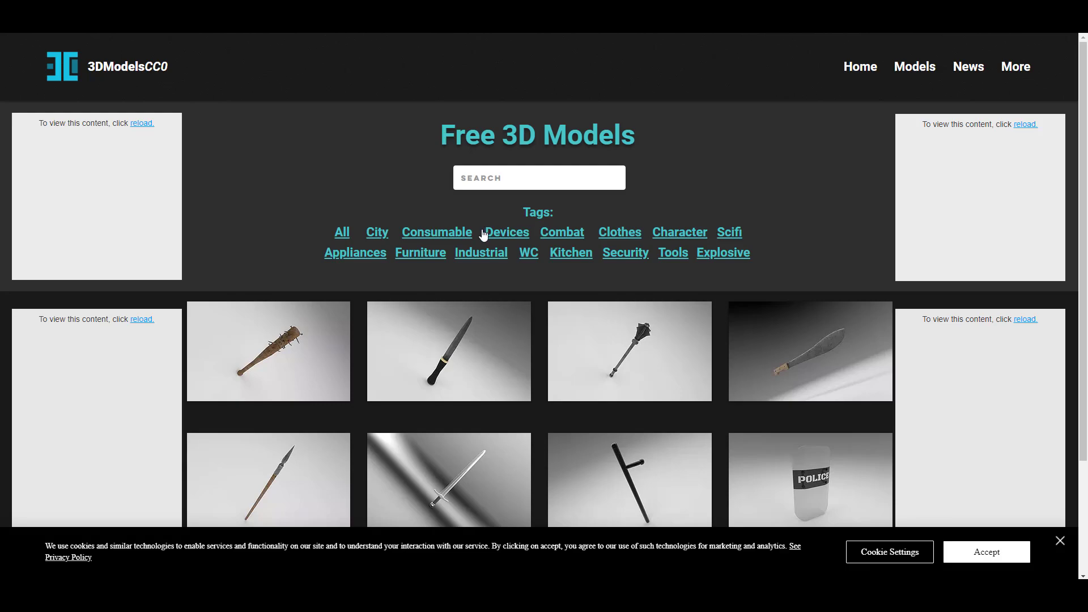
pyautogui.click(343, 239)
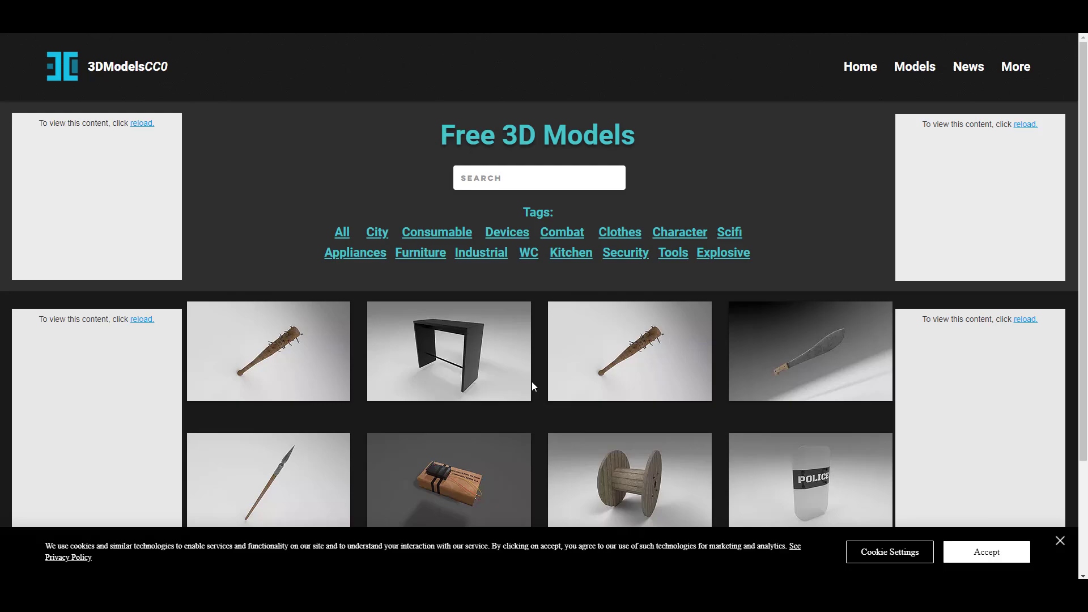
pyautogui.scroll(-2, 533, 385)
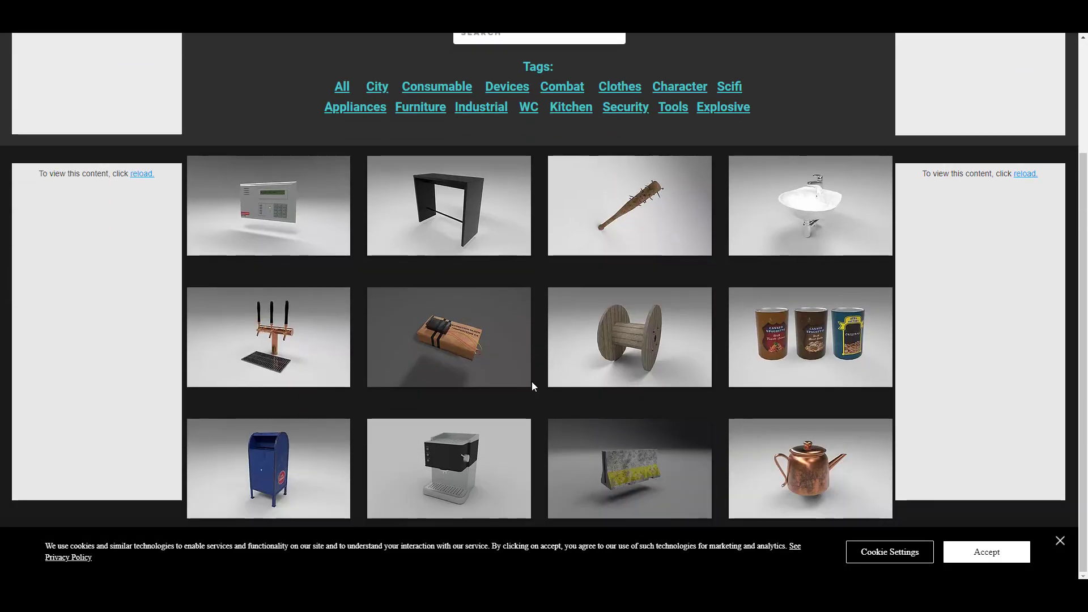
pyautogui.scroll(2, 531, 386)
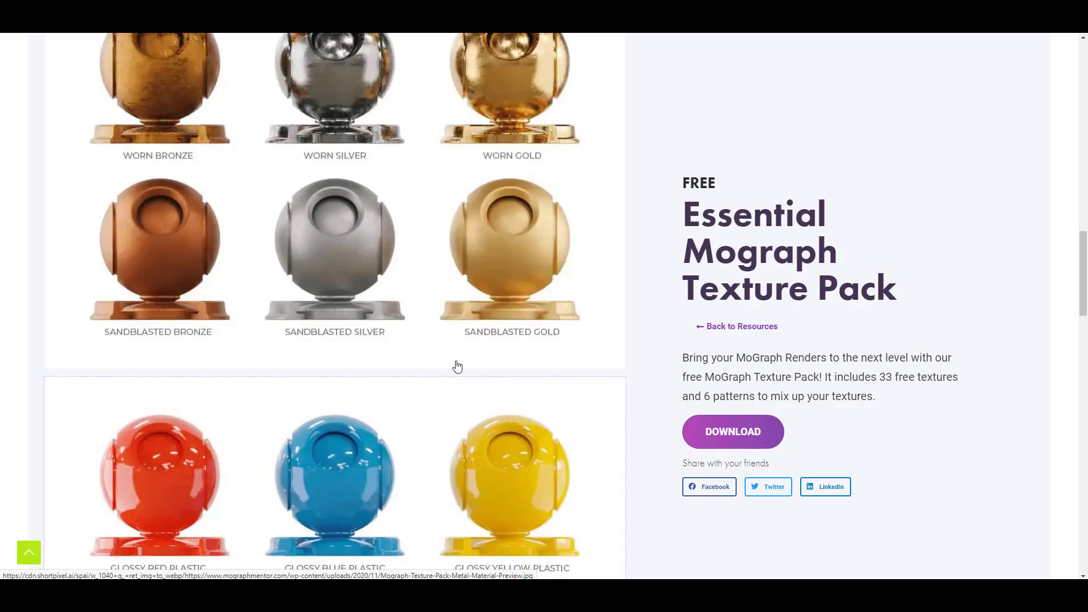
pyautogui.scroll(10, 458, 364)
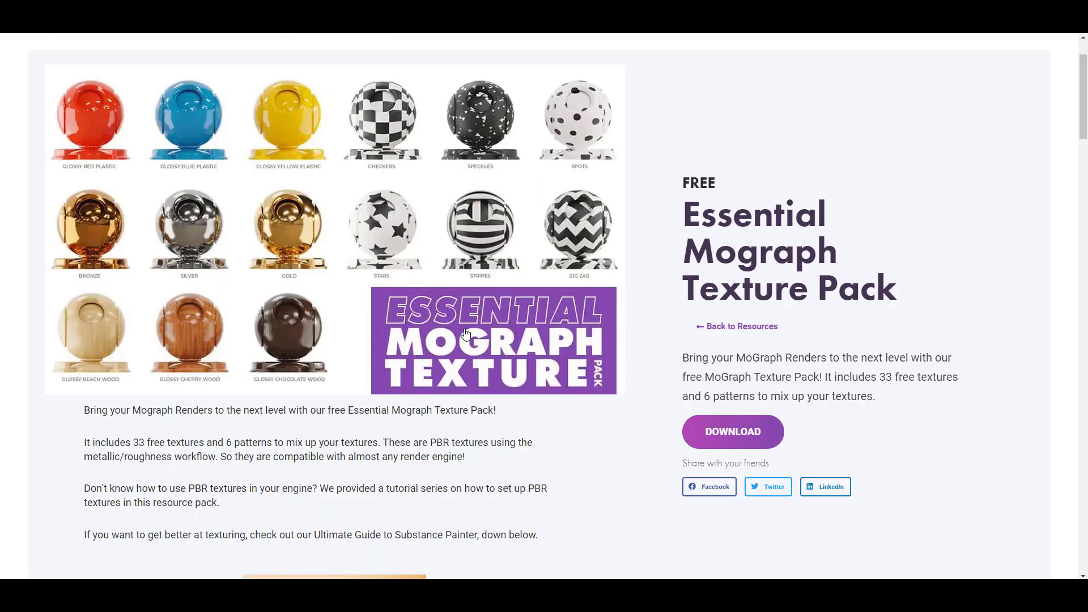
pyautogui.scroll(-2, 465, 334)
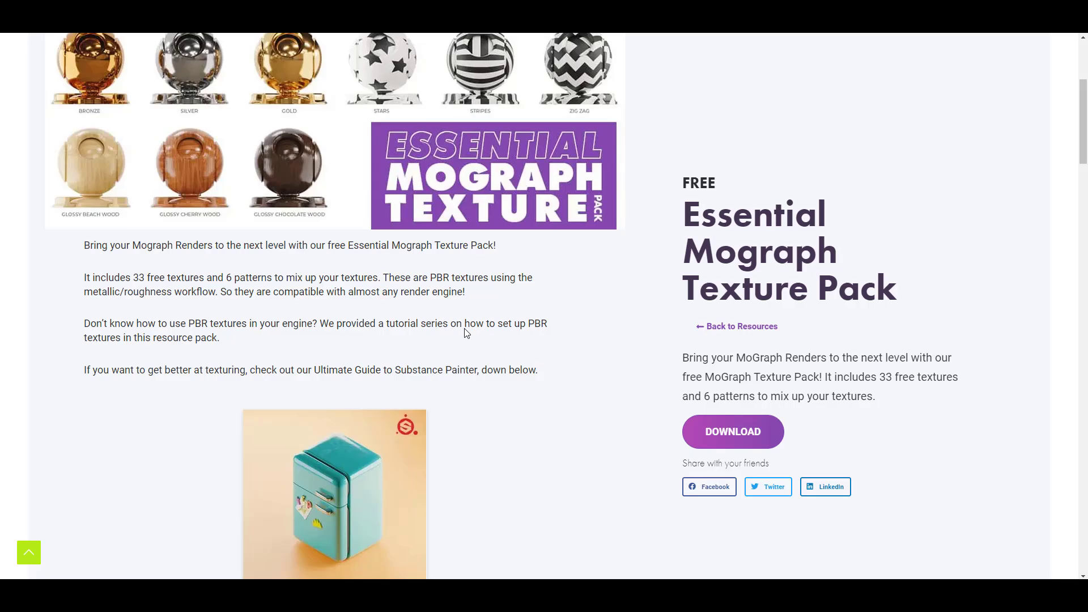
pyautogui.scroll(-1, 465, 334)
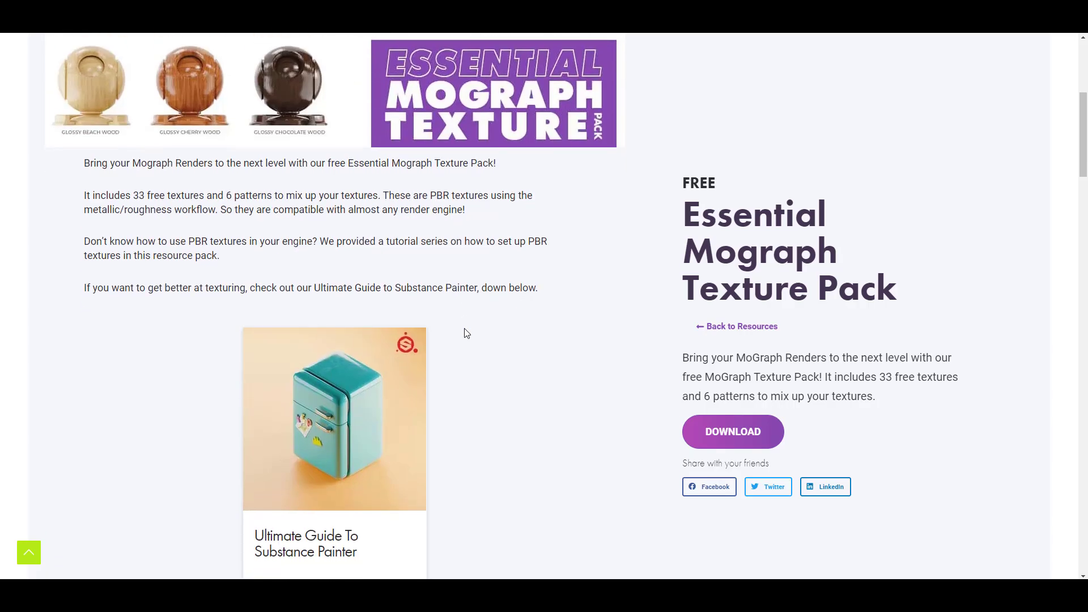
pyautogui.scroll(-10, 466, 333)
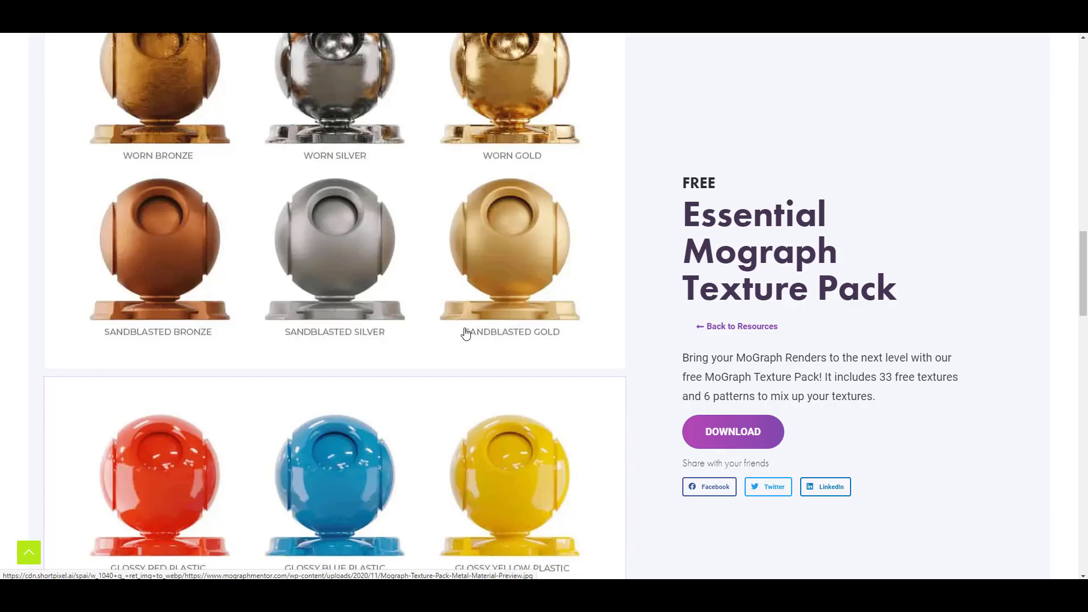
pyautogui.scroll(-1, 465, 334)
pyautogui.scroll(-4, 465, 333)
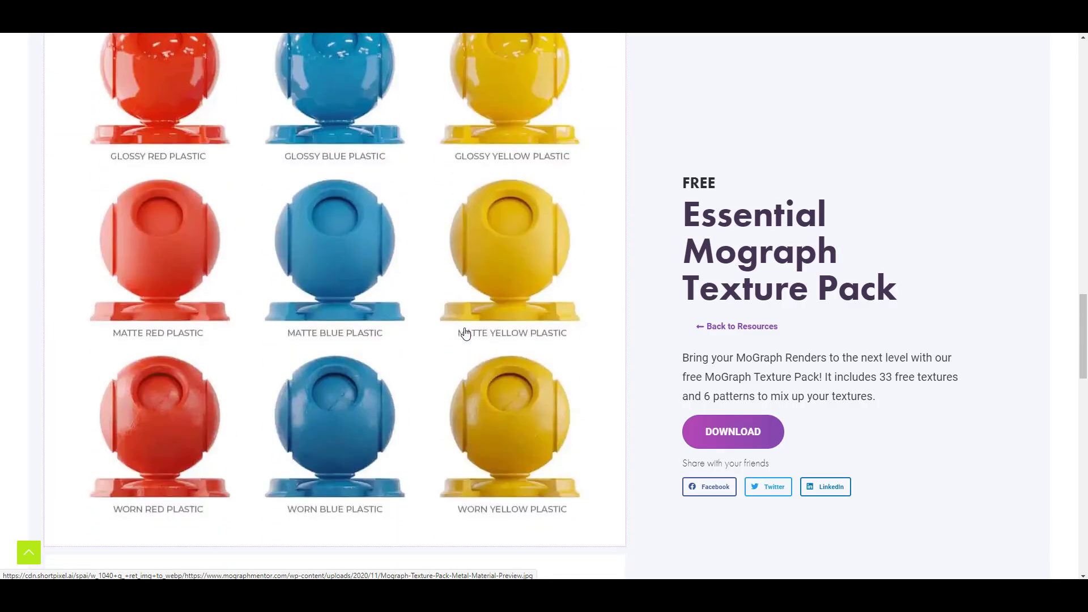
pyautogui.scroll(-10, 465, 334)
pyautogui.scroll(-3, 466, 333)
pyautogui.scroll(3, 465, 334)
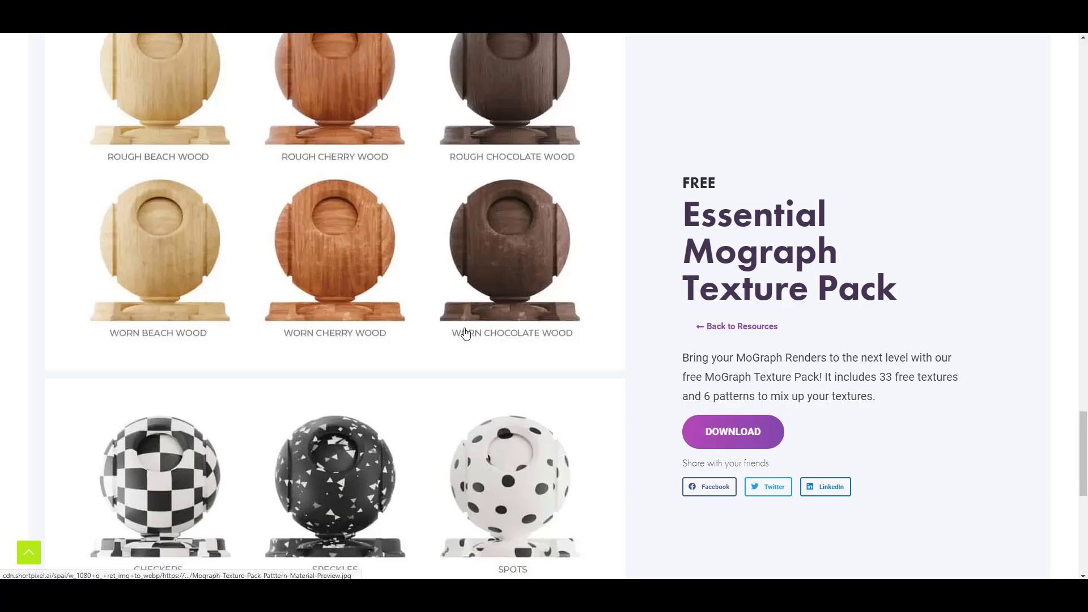
pyautogui.scroll(2, 466, 334)
pyautogui.scroll(4, 465, 334)
pyautogui.scroll(3, 466, 334)
pyautogui.scroll(4, 465, 334)
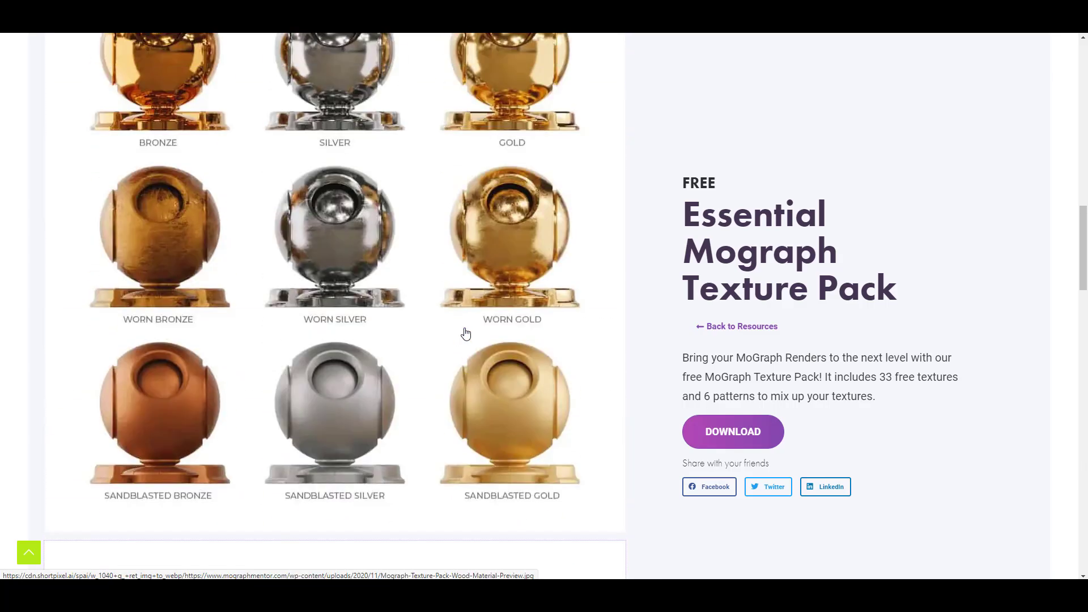
pyautogui.scroll(10, 465, 334)
pyautogui.scroll(5, 466, 334)
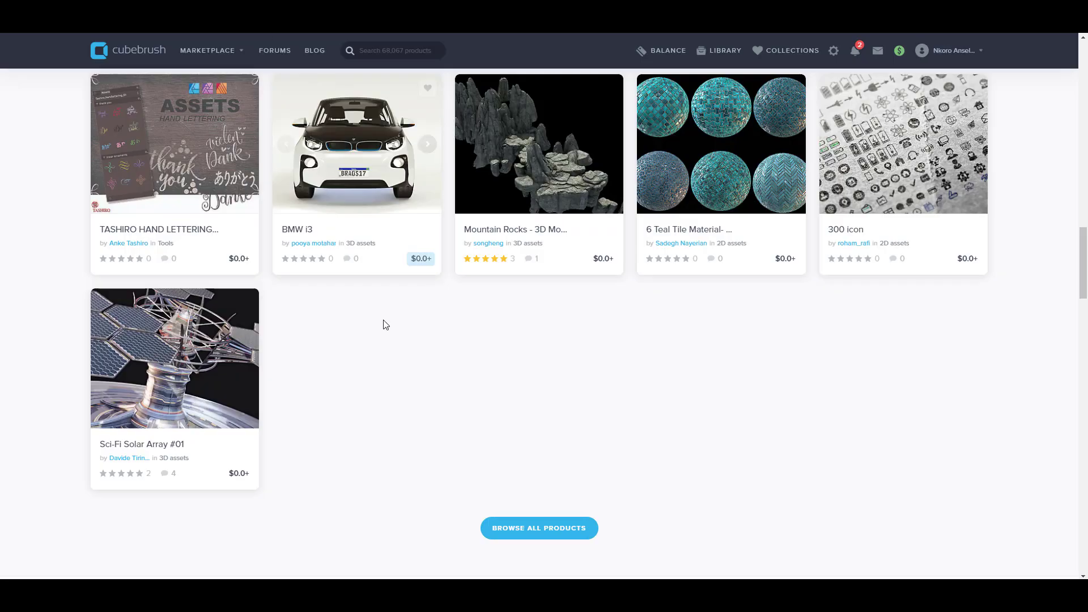
pyautogui.scroll(2, 423, 377)
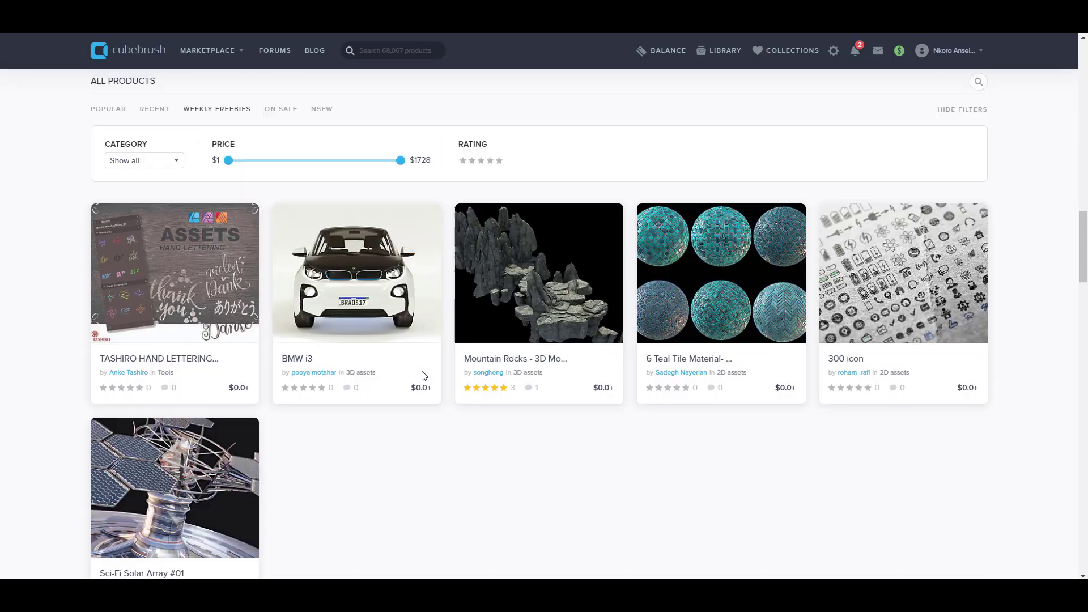
pyautogui.scroll(-2, 423, 376)
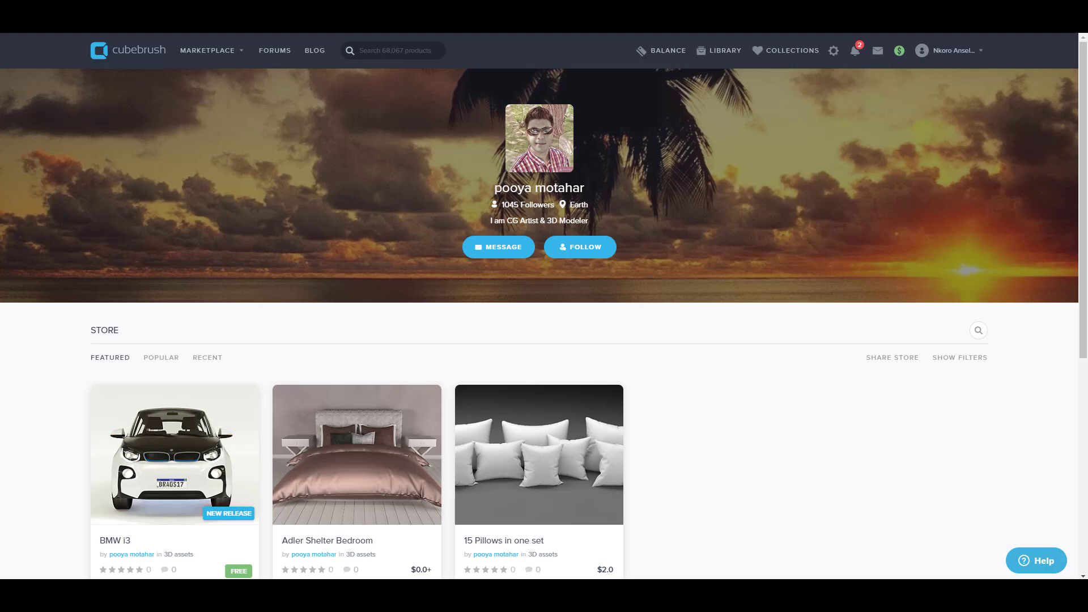
pyautogui.scroll(-5, 618, 400)
pyautogui.scroll(4, 619, 398)
pyautogui.scroll(-1, 618, 398)
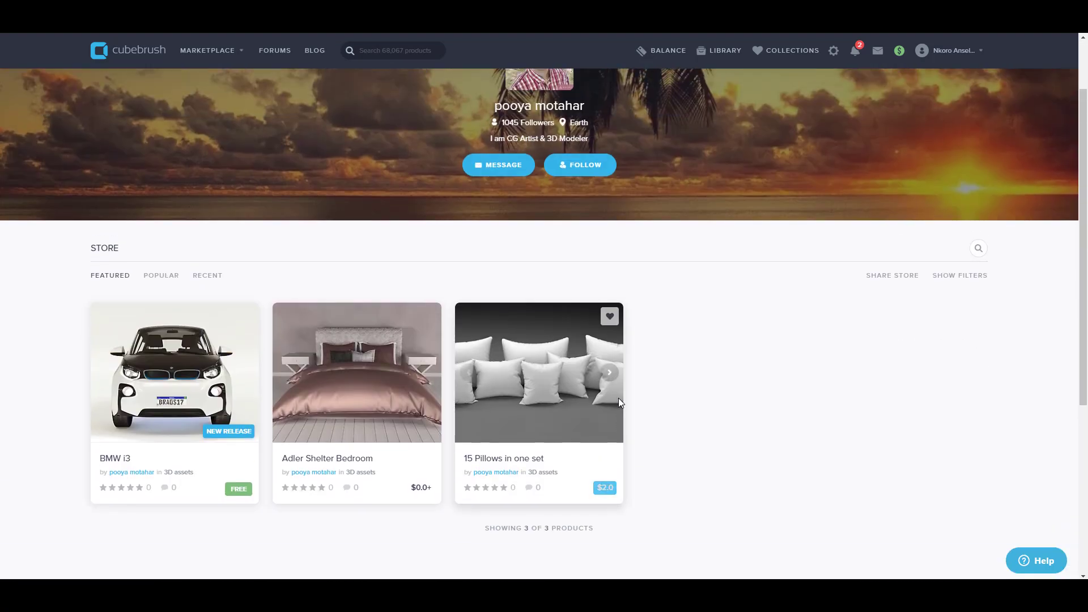
pyautogui.scroll(-1, 618, 404)
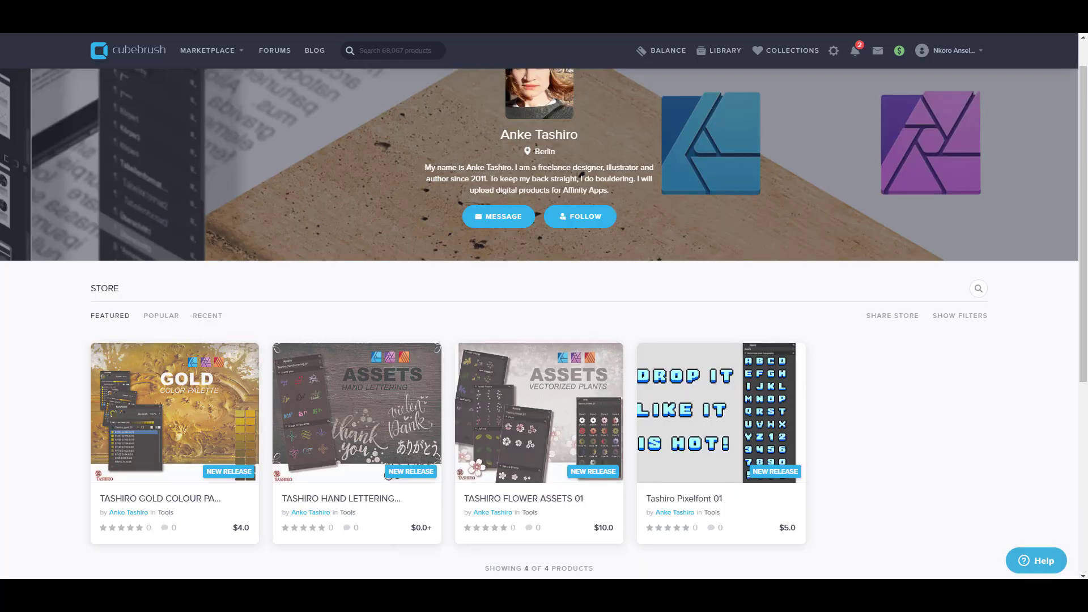
pyautogui.scroll(-4, 575, 313)
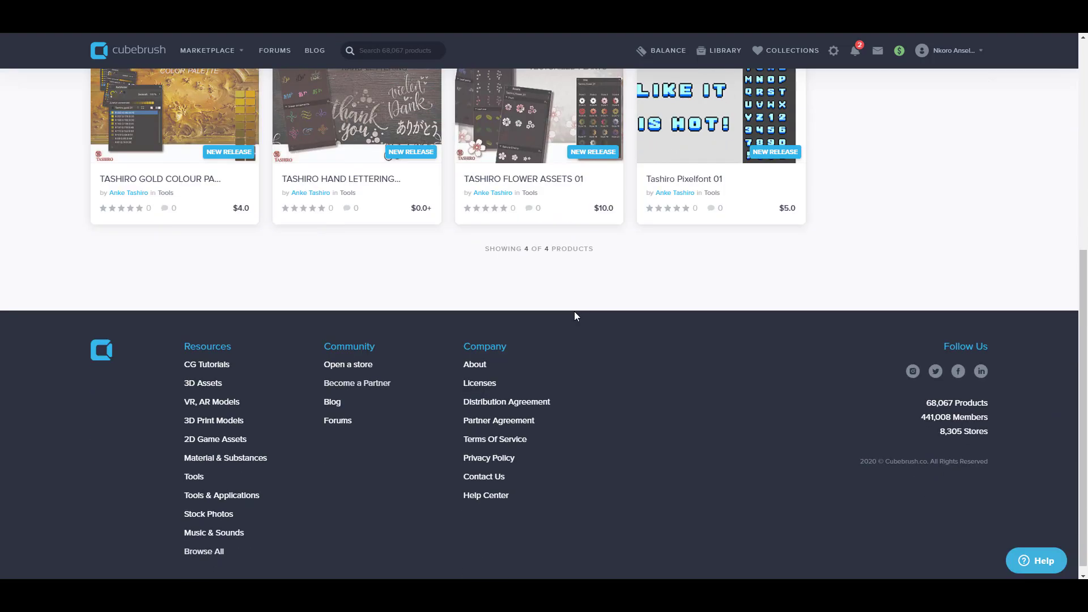
pyautogui.scroll(2, 612, 374)
# Open the Tashiro hand lettering assets product on Cubebrush
pyautogui.click(348, 288)
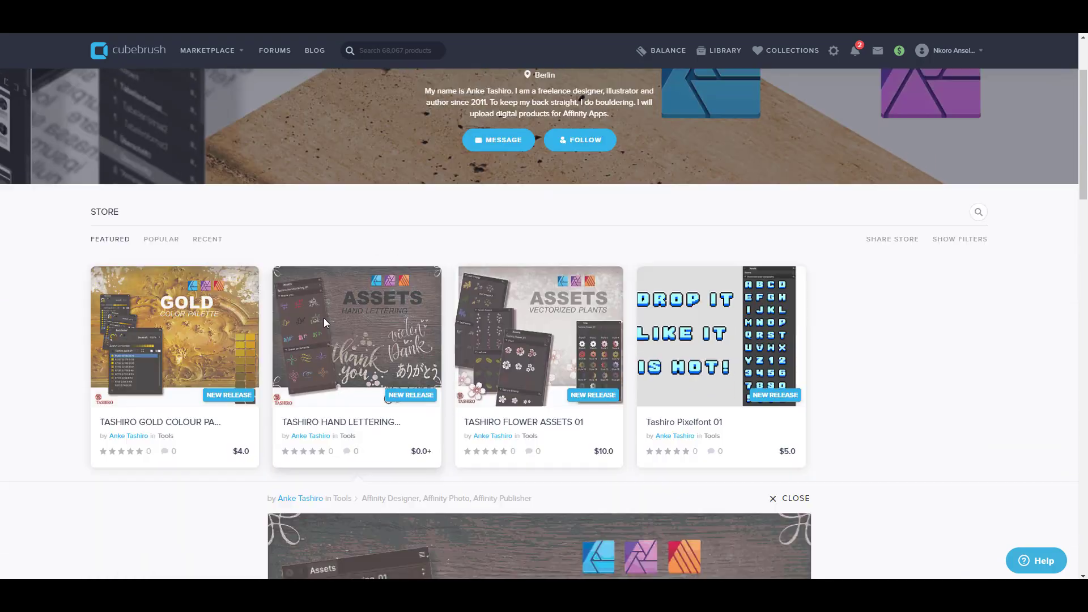
pyautogui.scroll(-5, 705, 302)
pyautogui.scroll(-2, 704, 303)
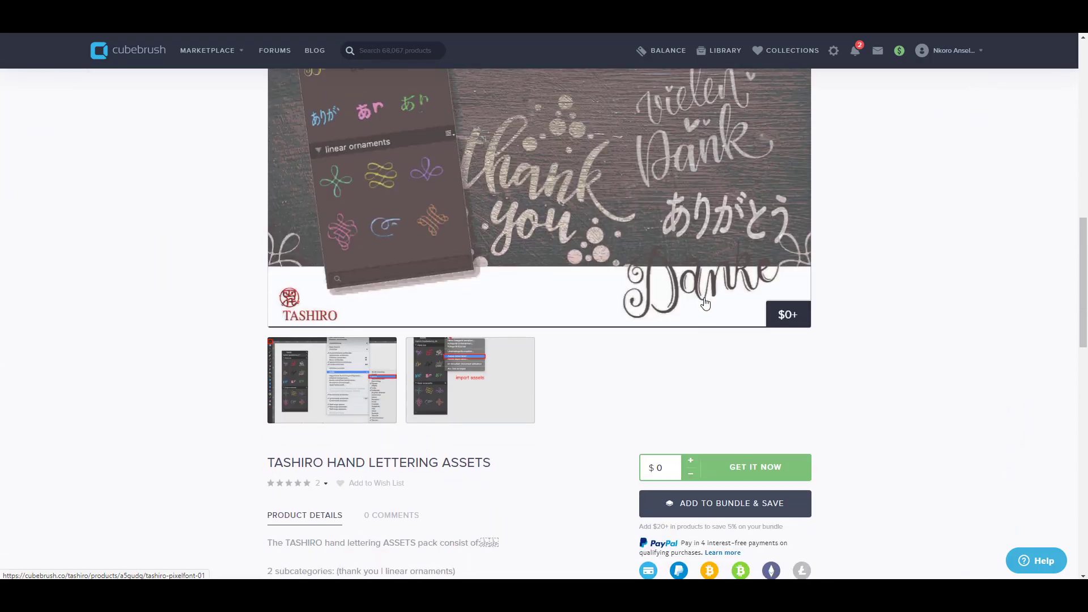
pyautogui.scroll(2, 704, 297)
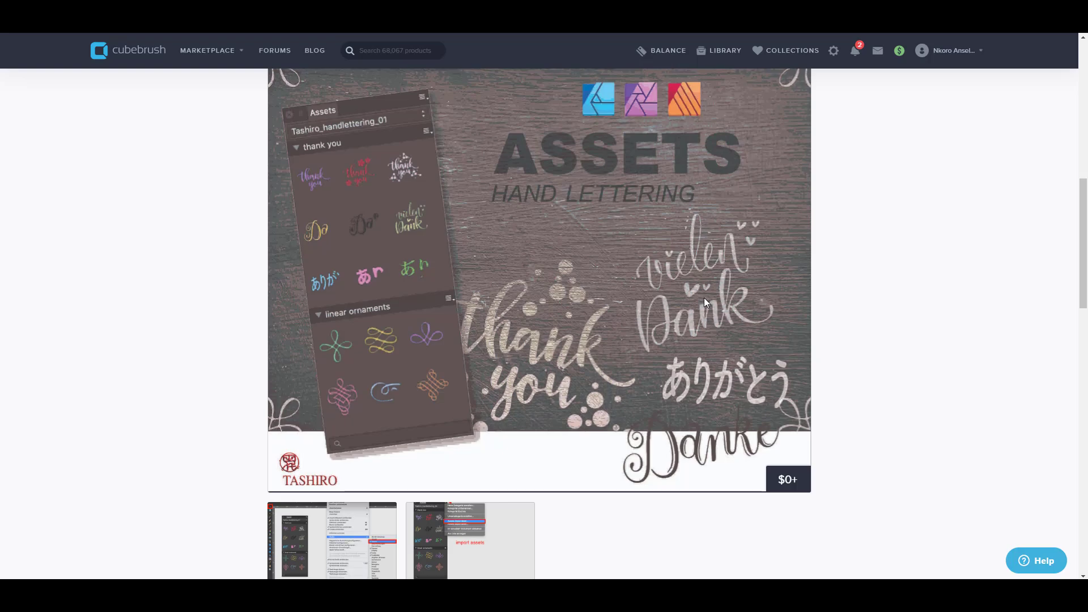
pyautogui.scroll(-3, 704, 298)
pyautogui.scroll(-4, 513, 394)
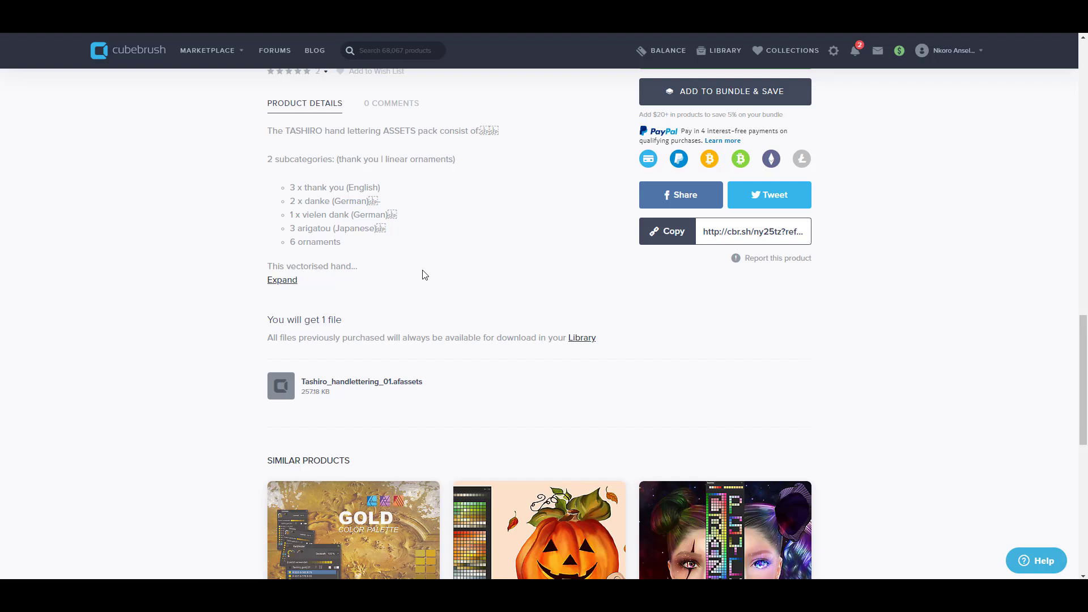
pyautogui.scroll(1, 423, 275)
pyautogui.scroll(5, 545, 357)
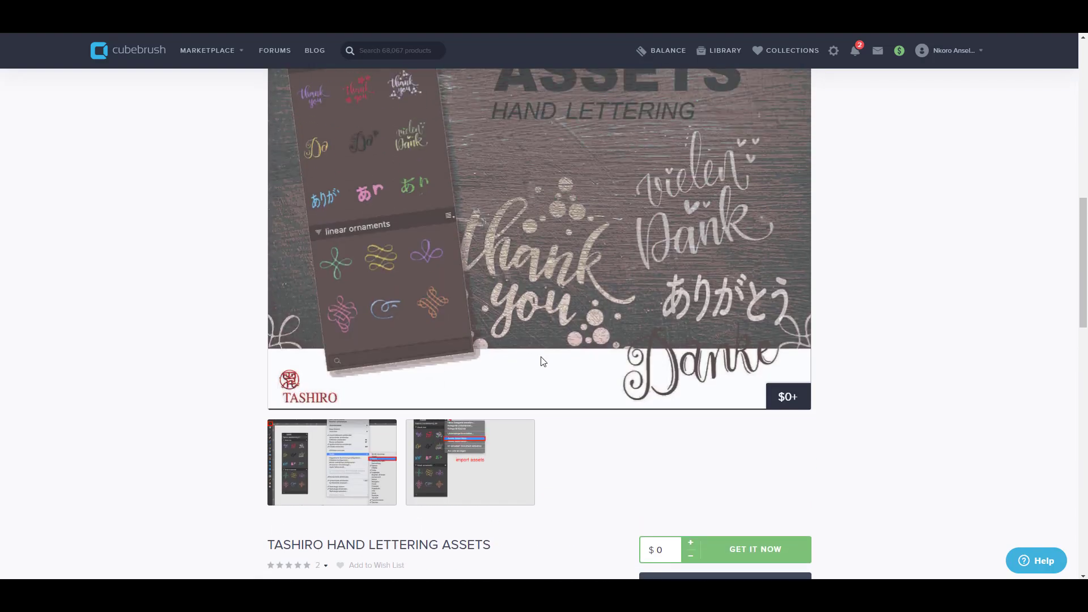
pyautogui.scroll(1, 546, 335)
pyautogui.scroll(1, 544, 334)
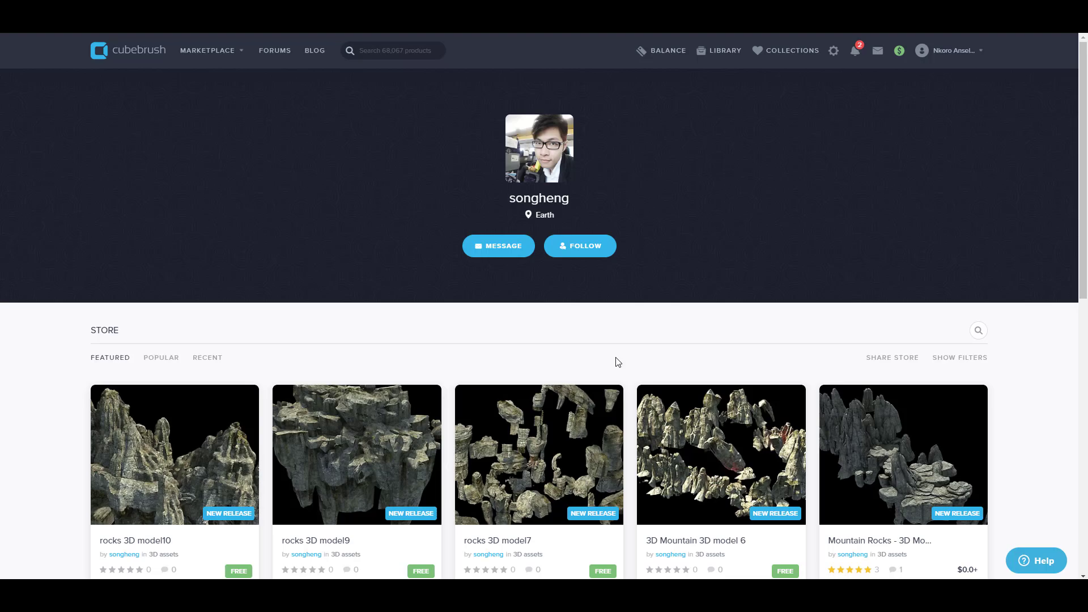
pyautogui.scroll(-2, 617, 363)
pyautogui.moveTo(358, 289)
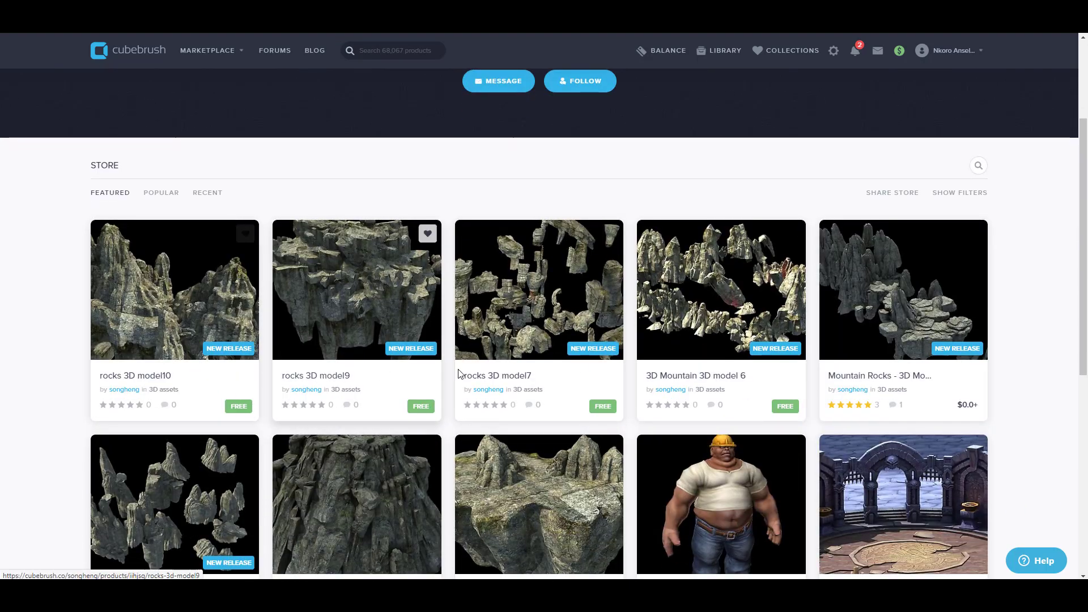
pyautogui.scroll(-1, 723, 281)
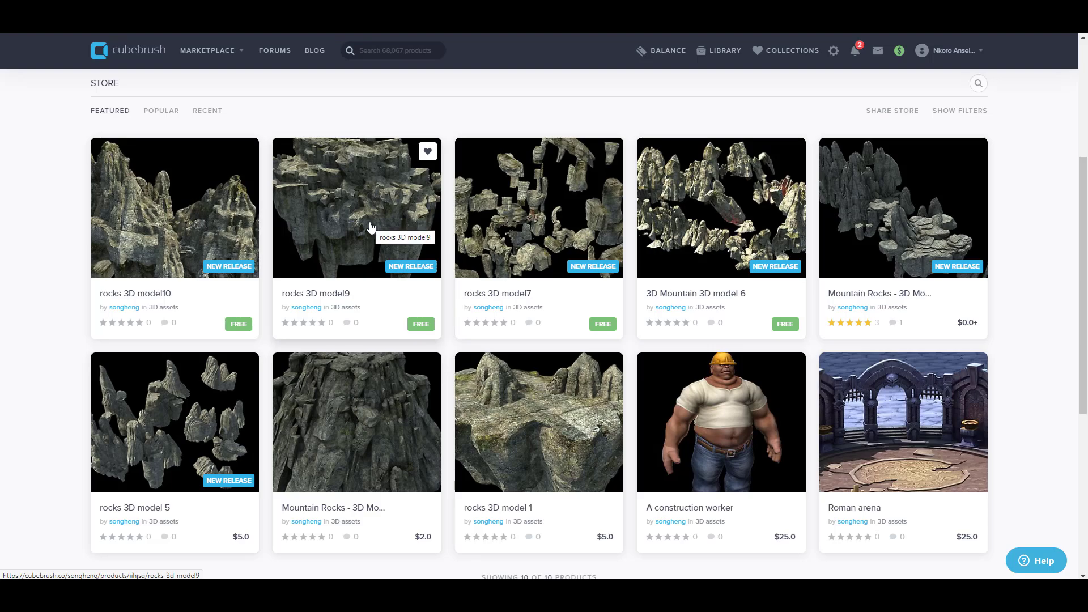
pyautogui.moveTo(539, 170)
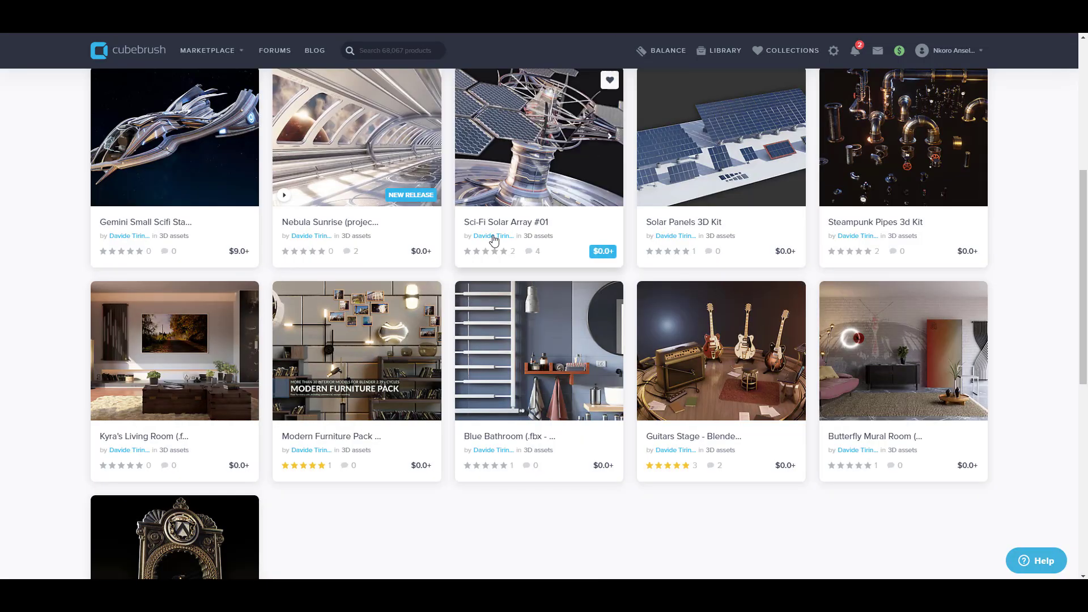
pyautogui.scroll(1, 493, 238)
pyautogui.scroll(2, 478, 306)
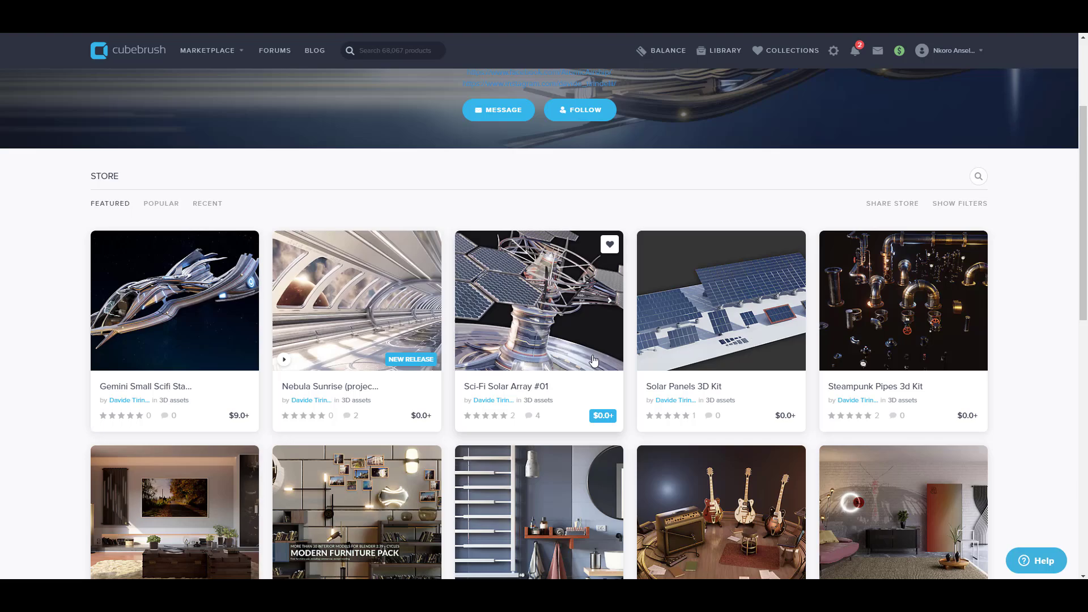
pyautogui.scroll(-2, 477, 357)
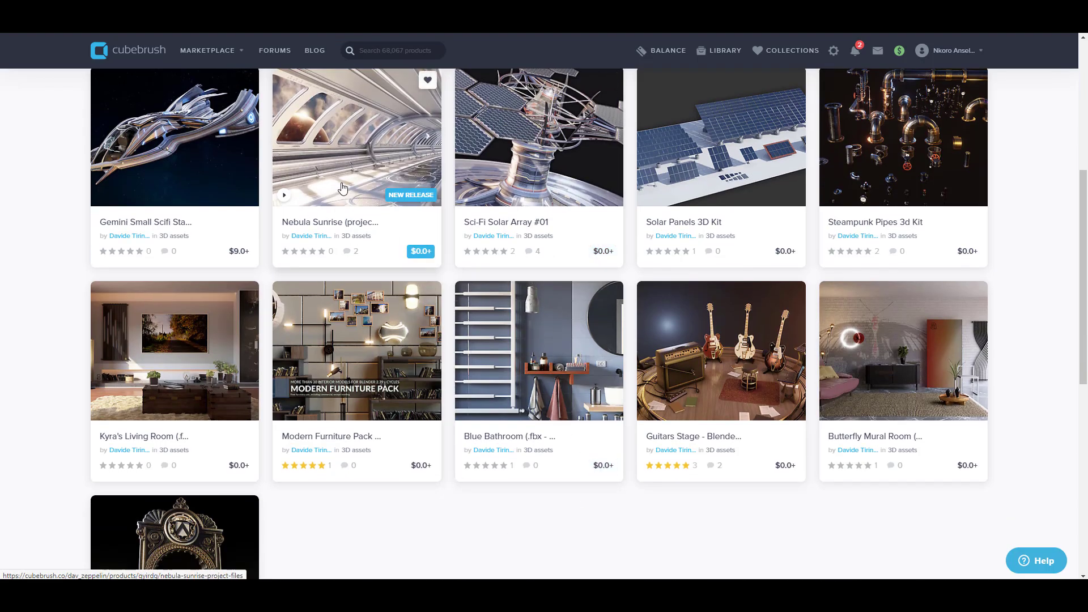
pyautogui.moveTo(899, 384)
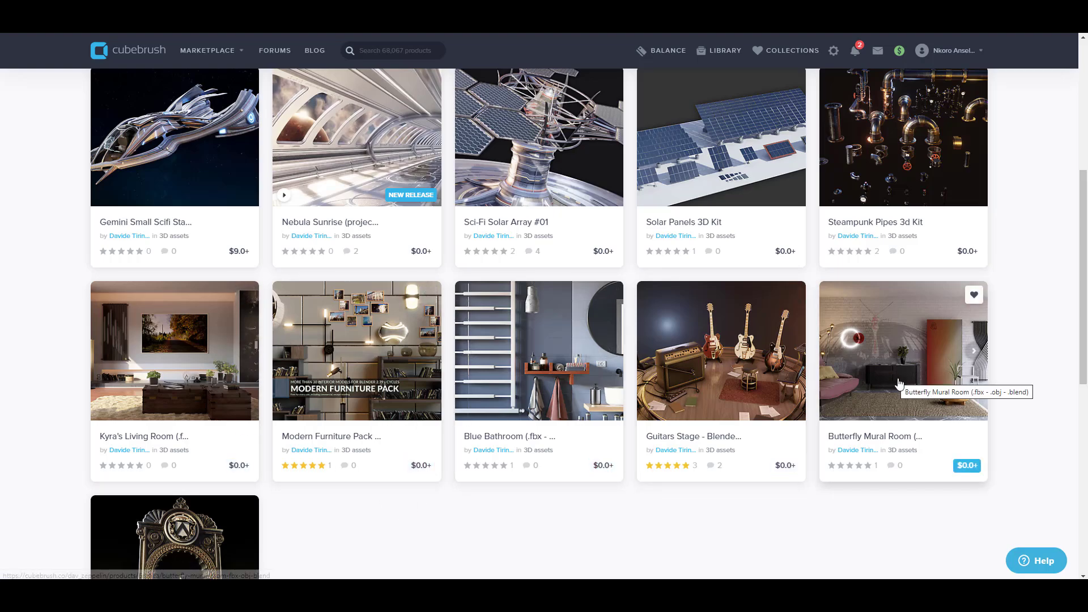
pyautogui.scroll(1, 546, 228)
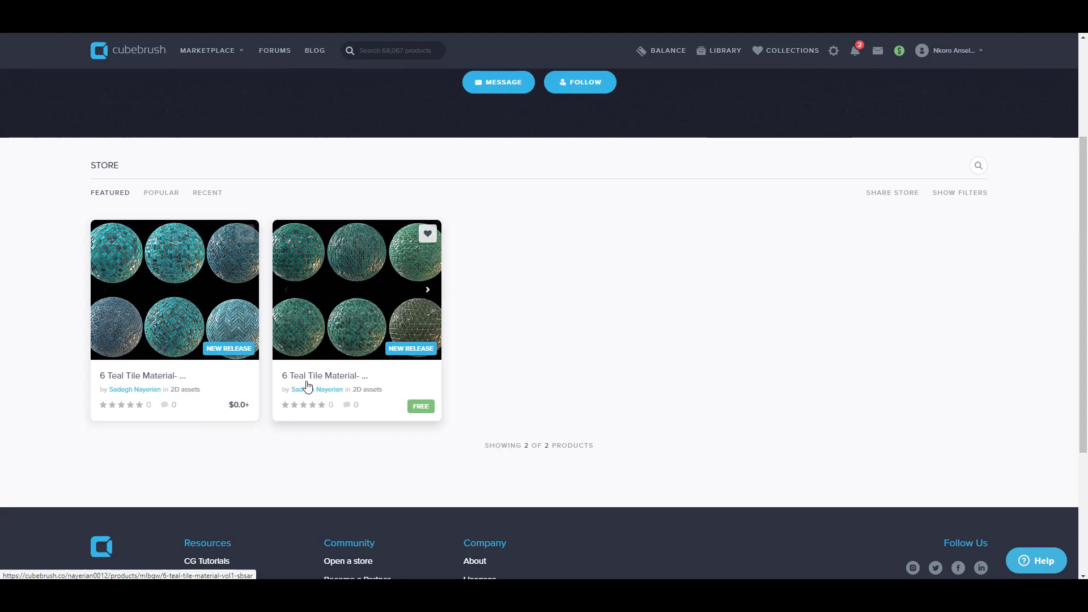
# Open the free 6 Teal Tile Material Vol2 product and view its sphere renders
pyautogui.click(347, 319)
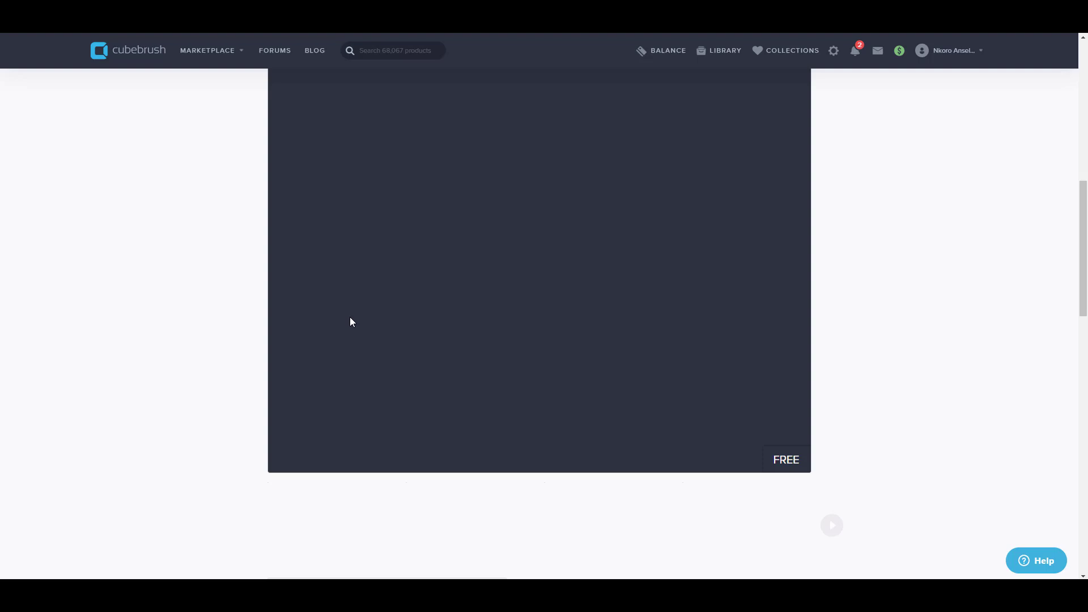
pyautogui.scroll(-4, 395, 348)
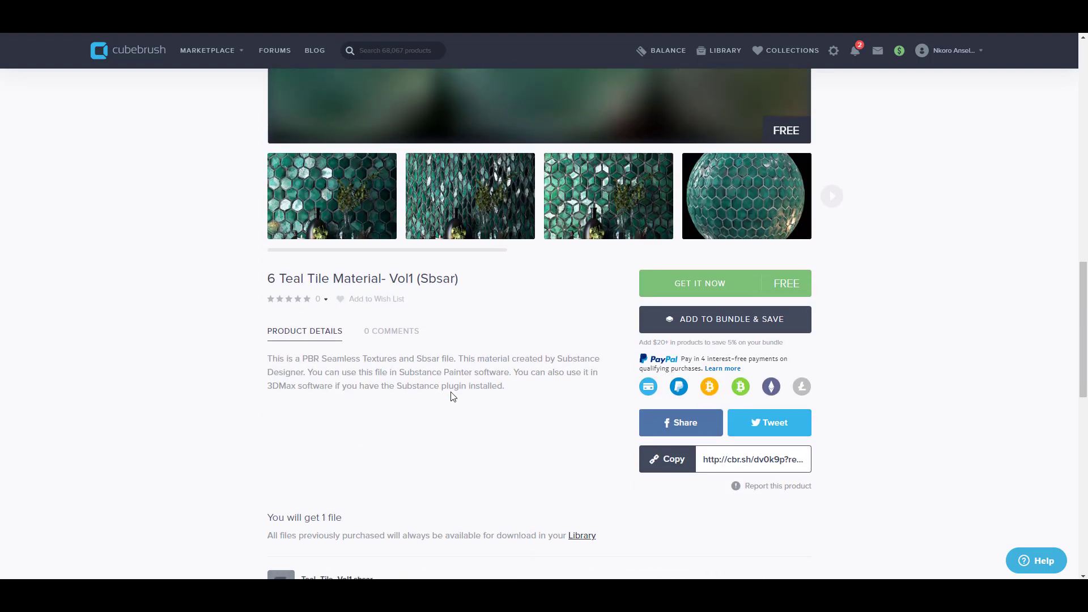
pyautogui.scroll(3, 415, 405)
pyautogui.click(455, 440)
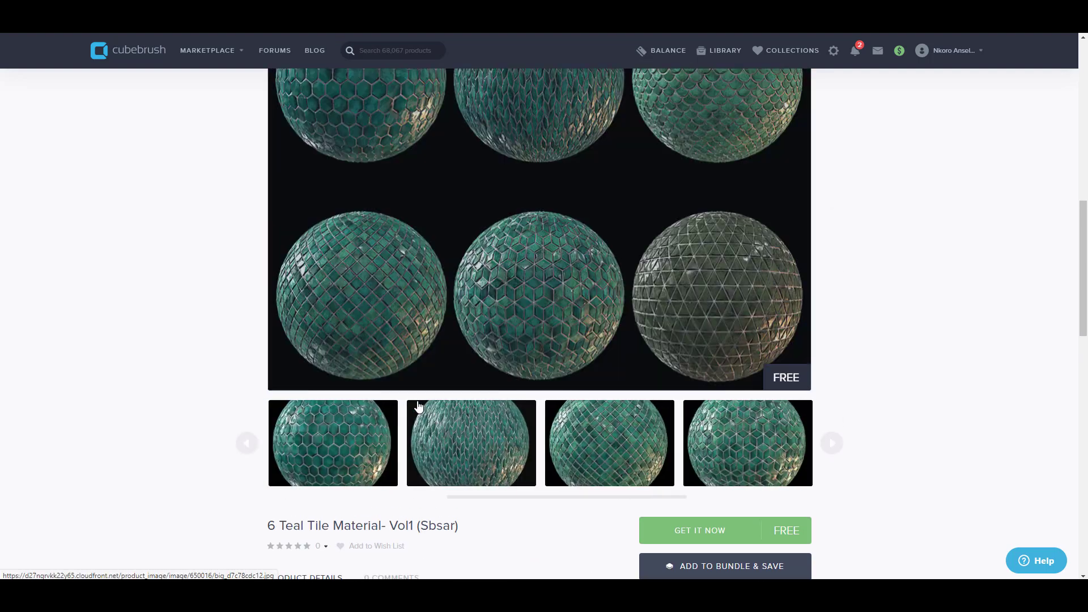
pyautogui.scroll(-2, 455, 440)
pyautogui.scroll(-3, 397, 389)
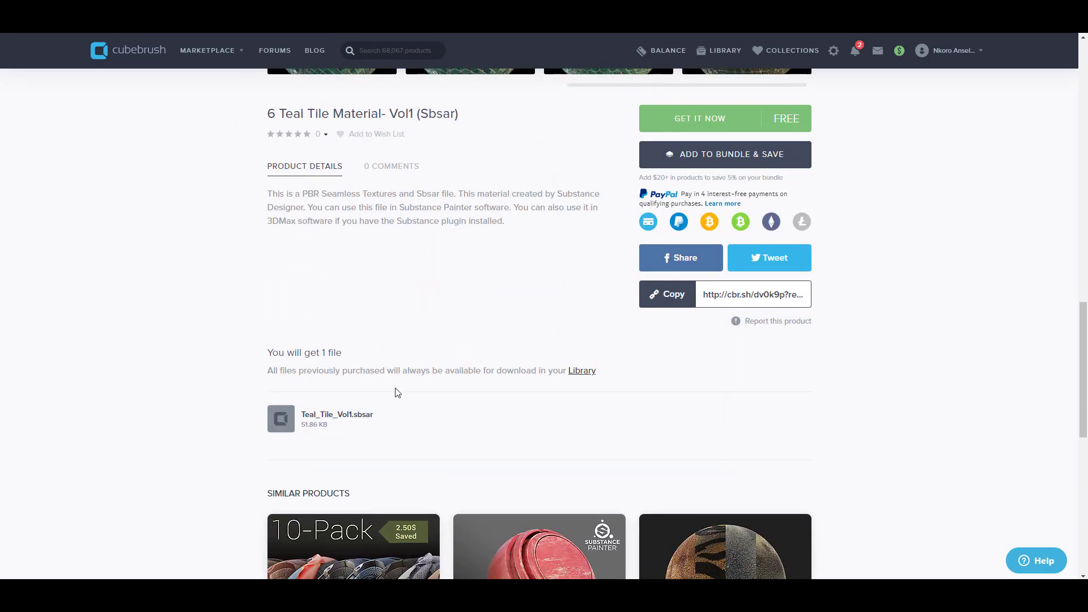
pyautogui.scroll(4, 399, 390)
pyautogui.hotkey('alt', 'Left')
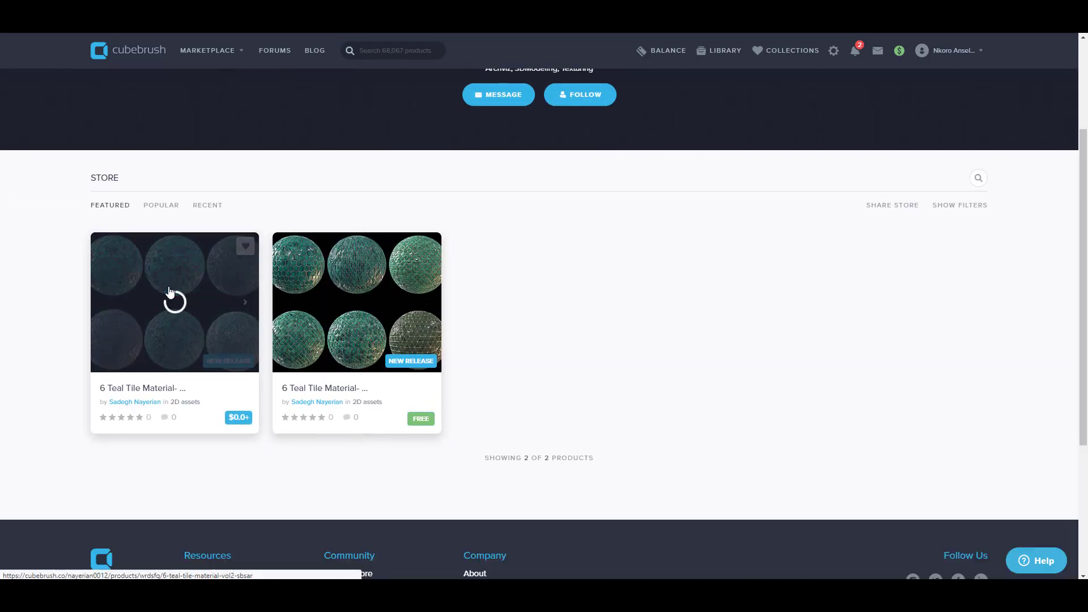
pyautogui.hotkey('alt', 'Right')
pyautogui.scroll(-4, 587, 429)
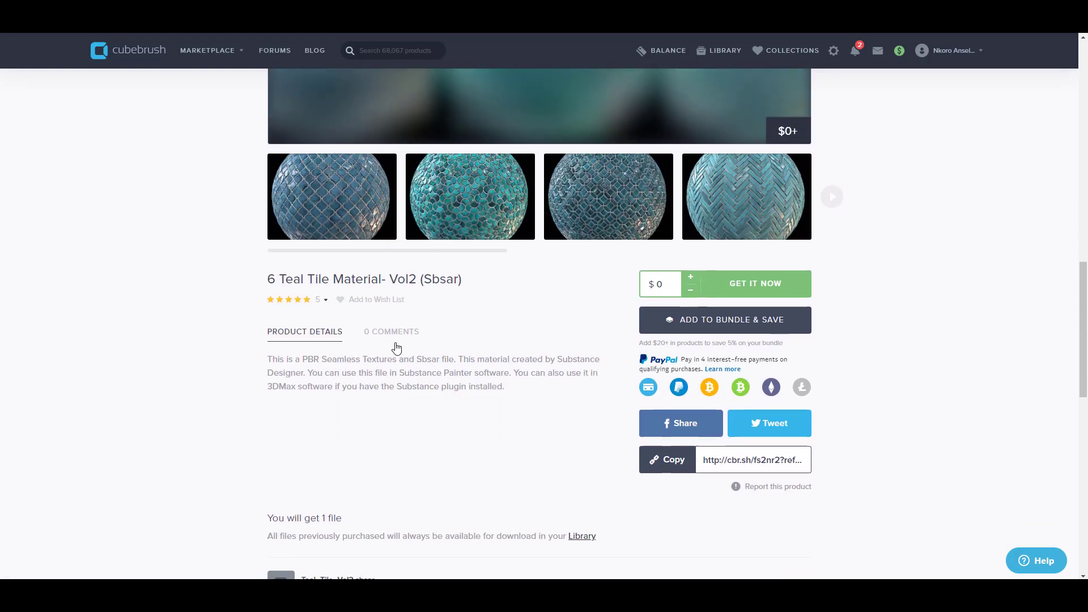
pyautogui.scroll(3, 452, 350)
pyautogui.scroll(4, 315, 462)
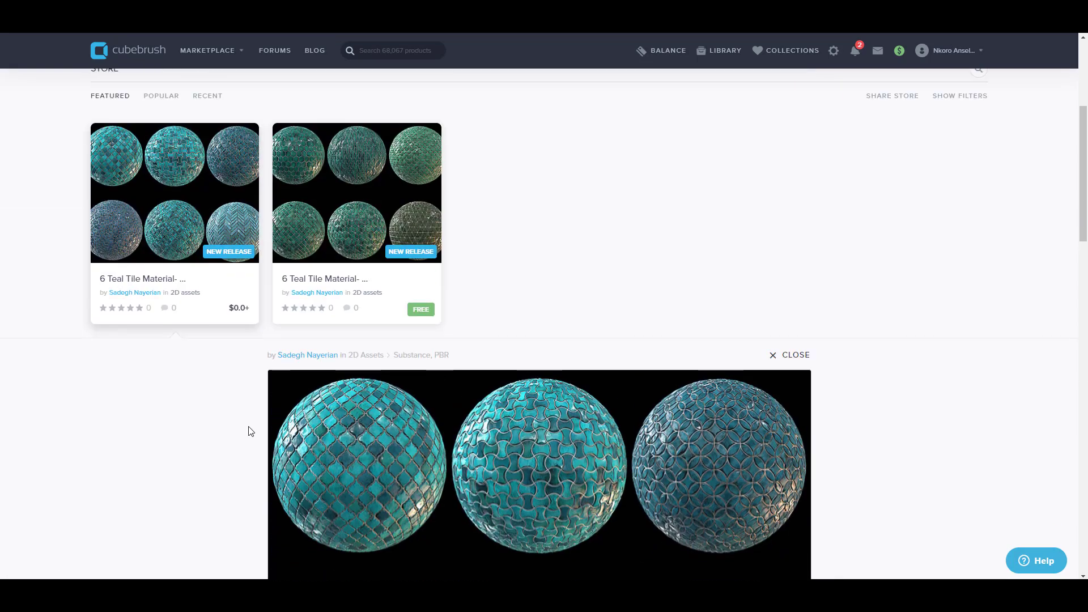
pyautogui.scroll(3, 545, 328)
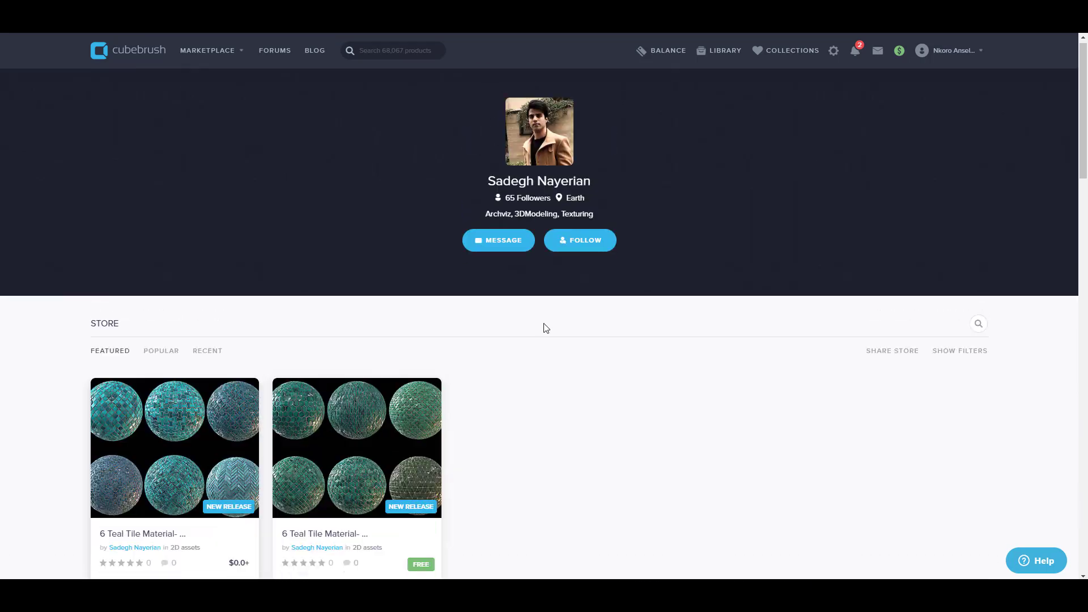
pyautogui.scroll(-4, 545, 332)
pyautogui.scroll(-4, 546, 334)
pyautogui.scroll(-2, 550, 335)
pyautogui.scroll(2, 680, 376)
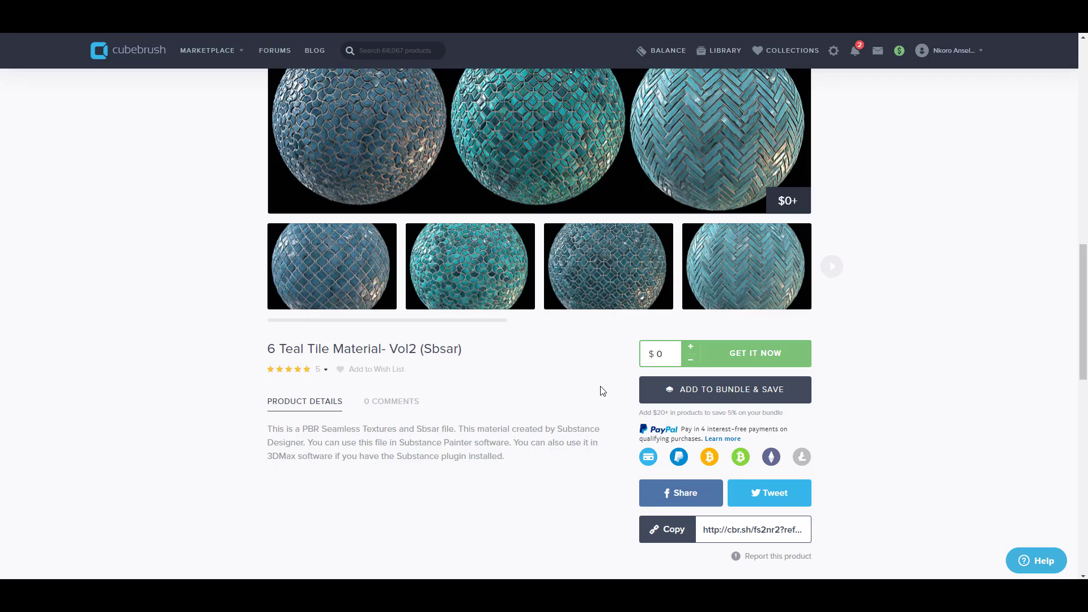
pyautogui.scroll(4, 600, 391)
pyautogui.scroll(4, 583, 405)
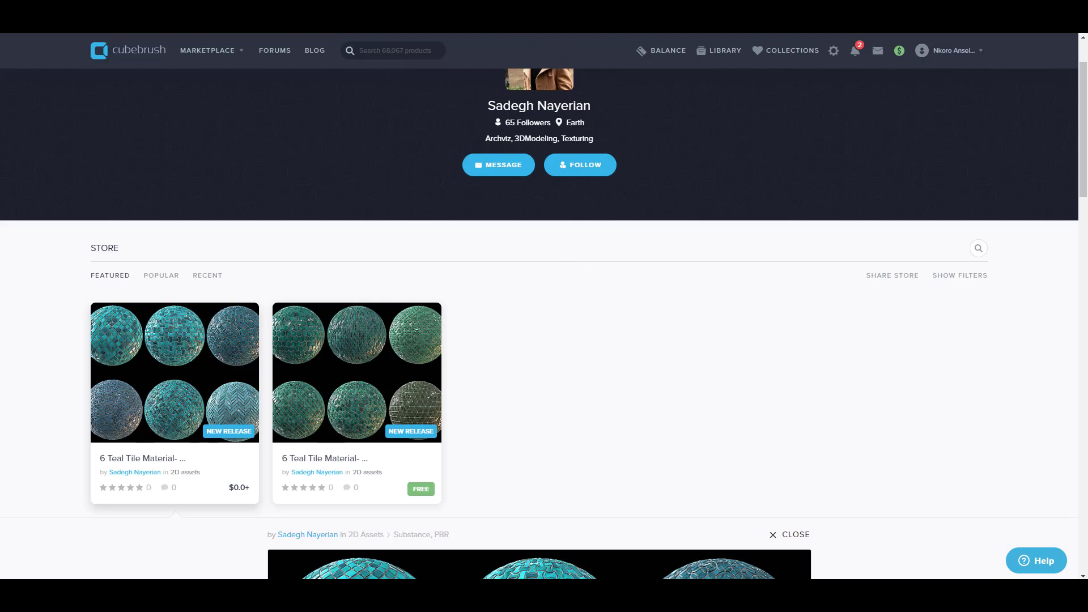
pyautogui.scroll(-1, 694, 314)
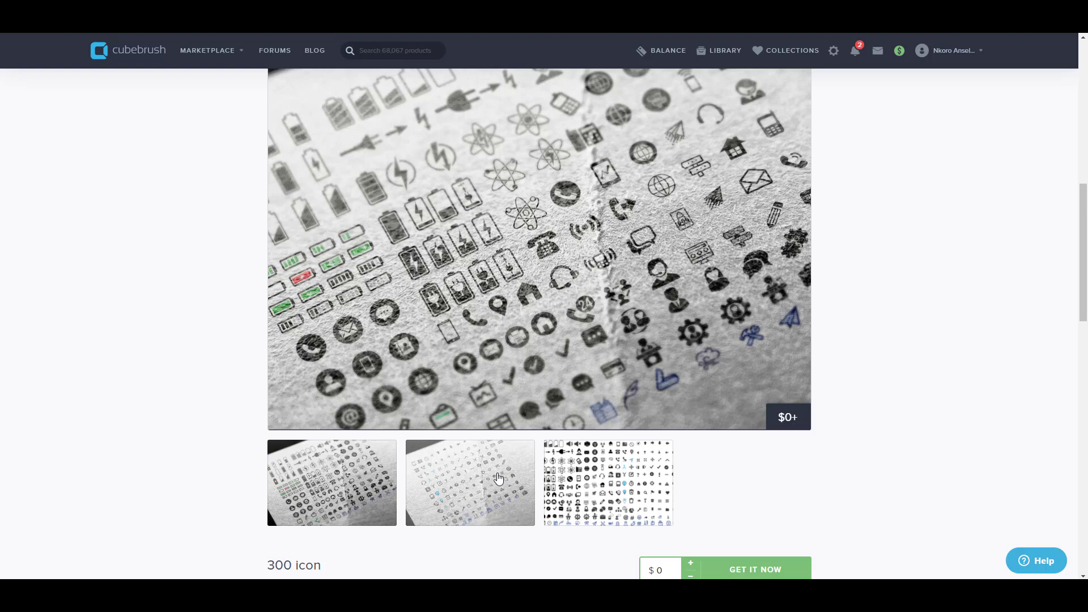
# View the 300 icon images enlarged, advancing to the wider icon sheet, then close the viewer
pyautogui.click(471, 482)
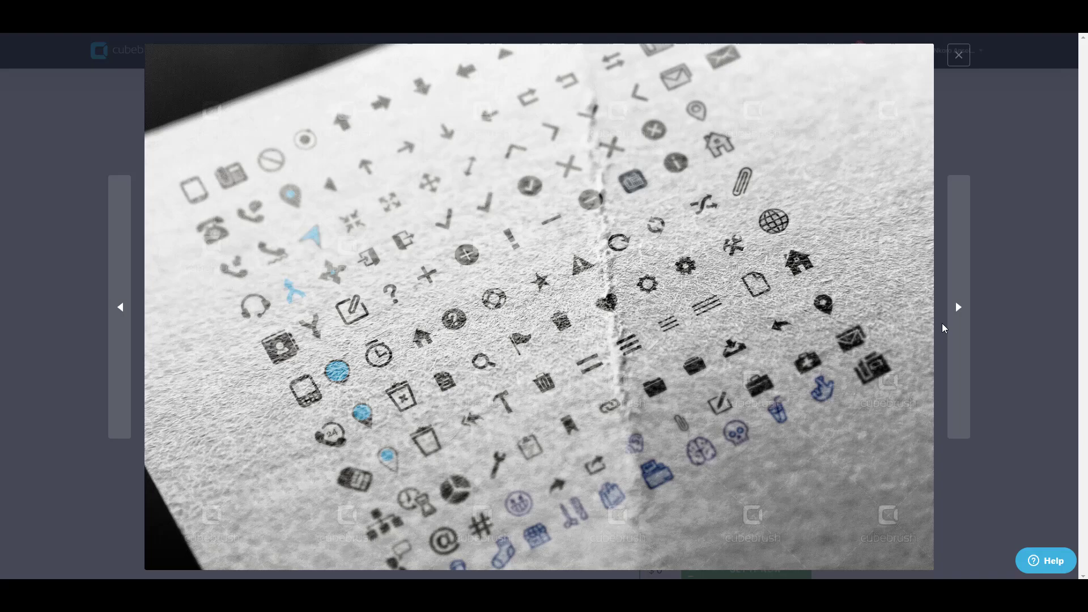
pyautogui.click(956, 313)
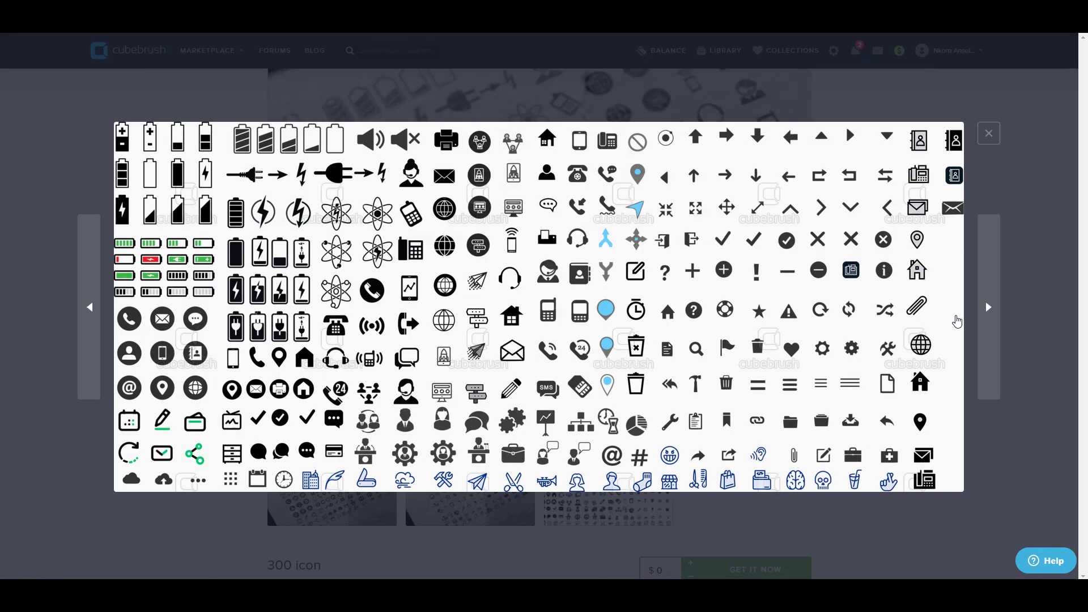
pyautogui.click(1027, 277)
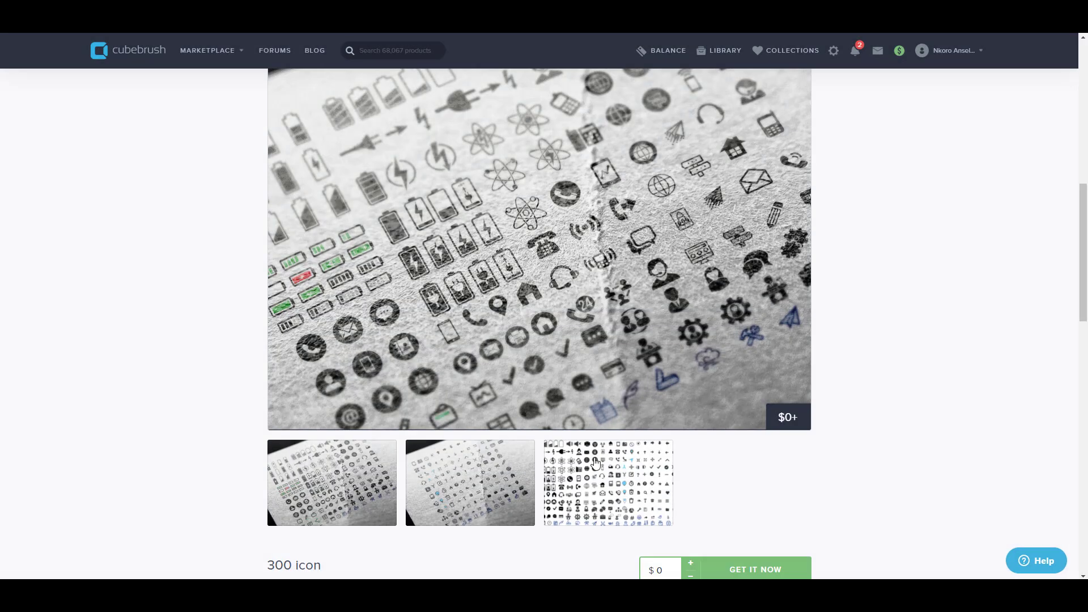
pyautogui.scroll(-5, 595, 464)
pyautogui.scroll(2, 596, 462)
pyautogui.scroll(1, 595, 462)
pyautogui.scroll(1, 596, 462)
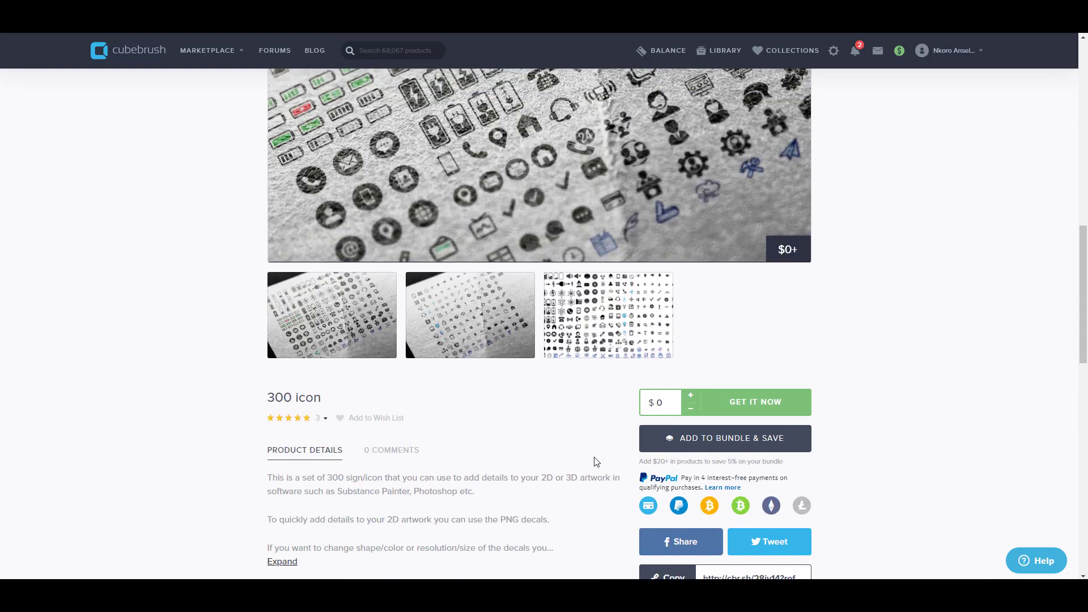
pyautogui.scroll(1, 596, 462)
pyautogui.scroll(5, 600, 464)
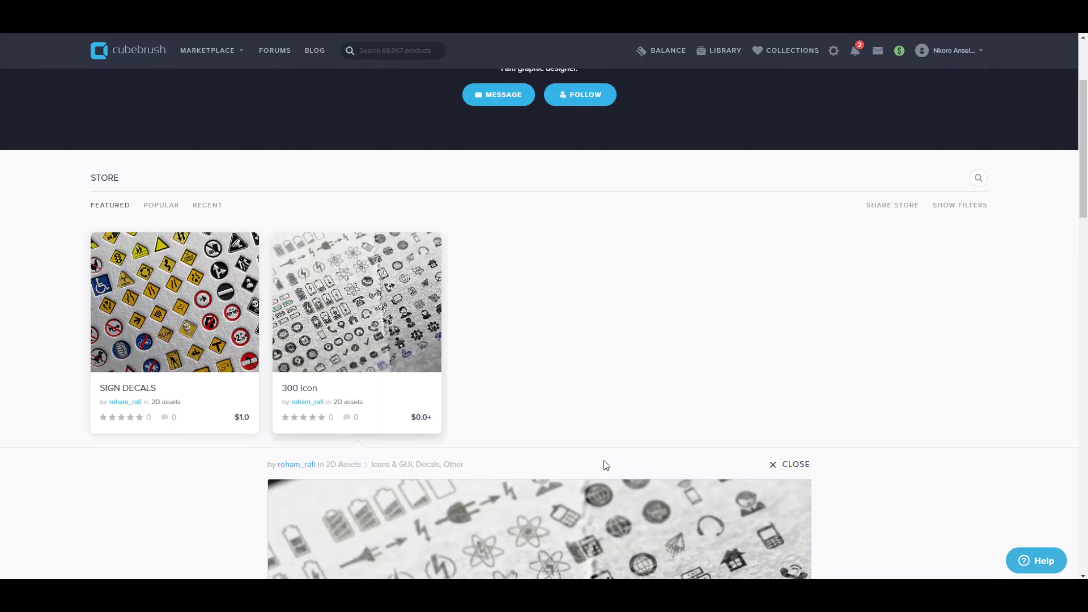
pyautogui.scroll(2, 605, 465)
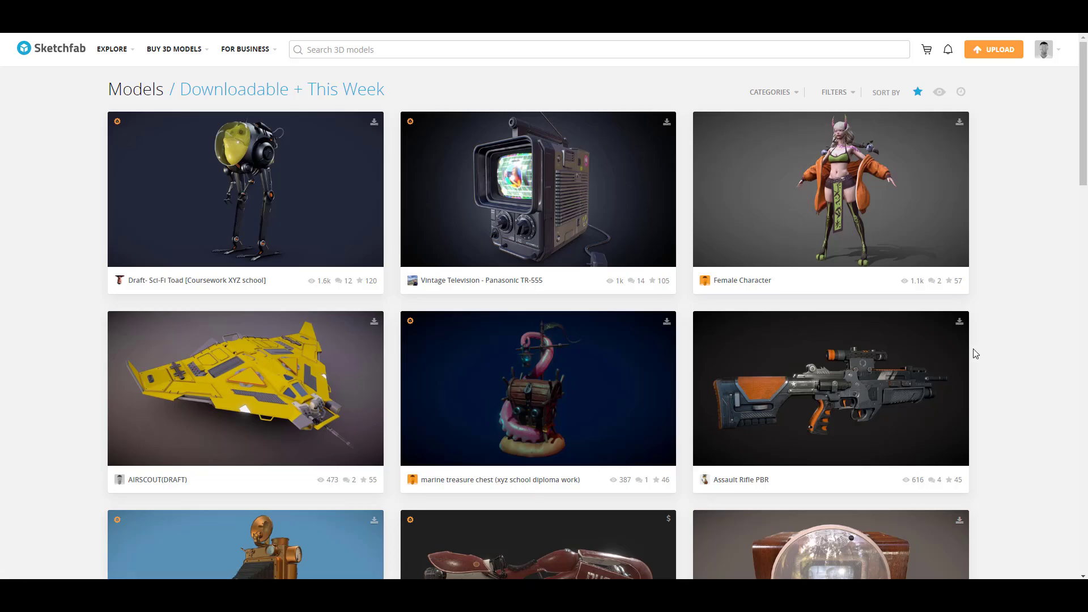
pyautogui.scroll(-10, 976, 354)
pyautogui.scroll(-10, 965, 340)
pyautogui.scroll(-5, 965, 341)
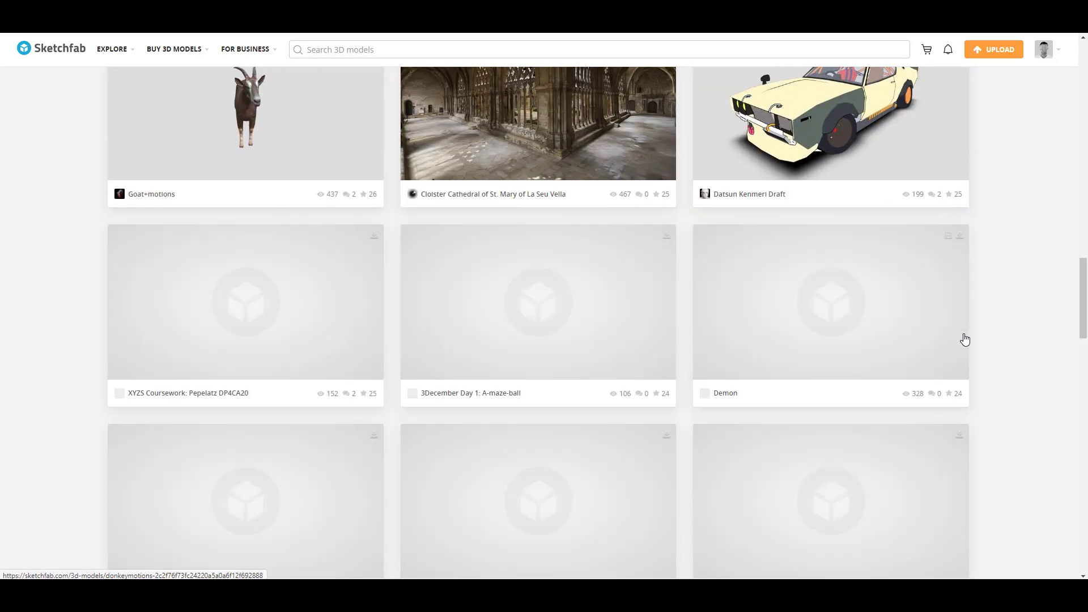
pyautogui.scroll(4, 966, 340)
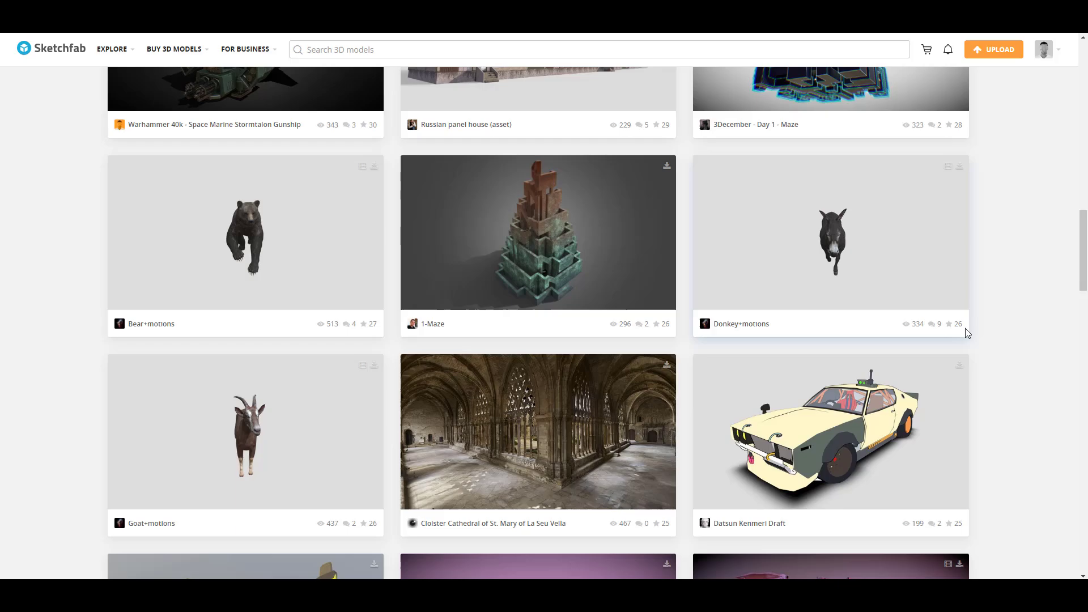
pyautogui.scroll(-2, 966, 333)
pyautogui.scroll(-3, 966, 333)
pyautogui.scroll(-4, 966, 333)
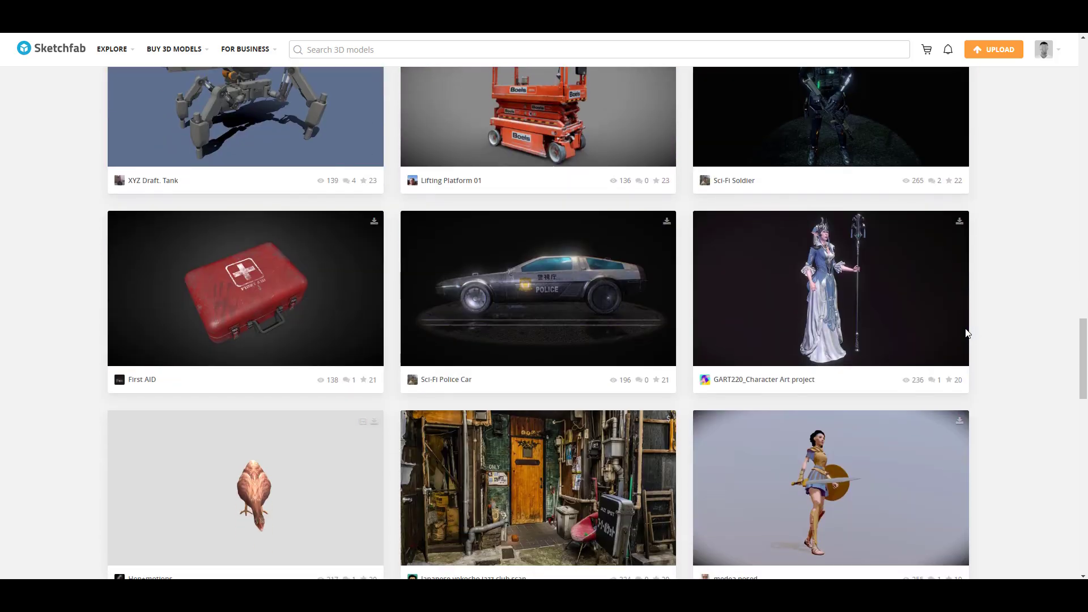
pyautogui.scroll(-1, 966, 333)
pyautogui.scroll(-3, 965, 329)
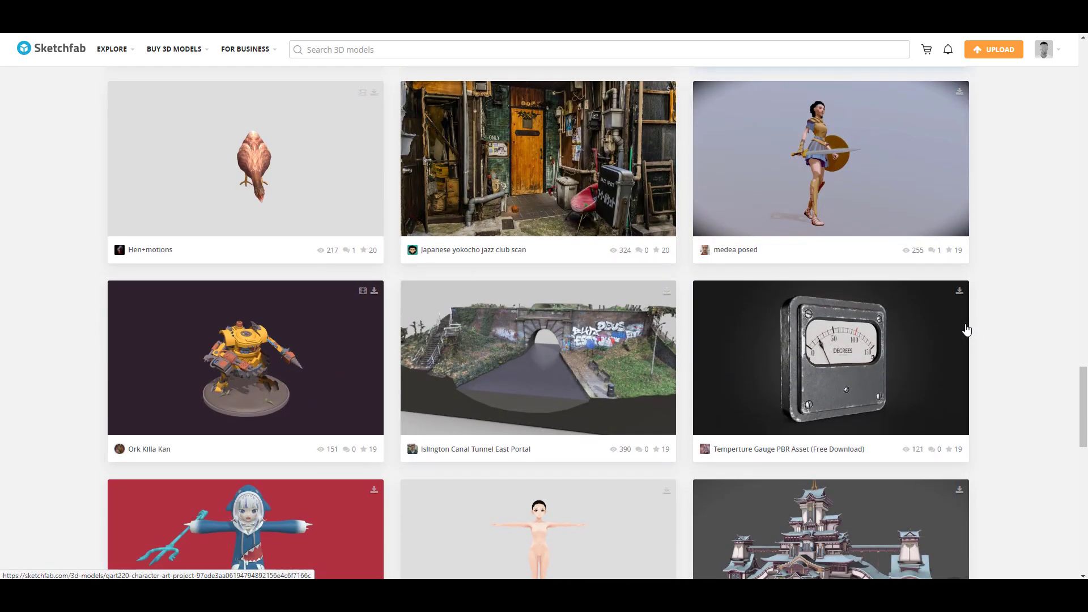
pyautogui.scroll(6, 698, 340)
pyautogui.scroll(5, 690, 341)
pyautogui.scroll(2, 689, 342)
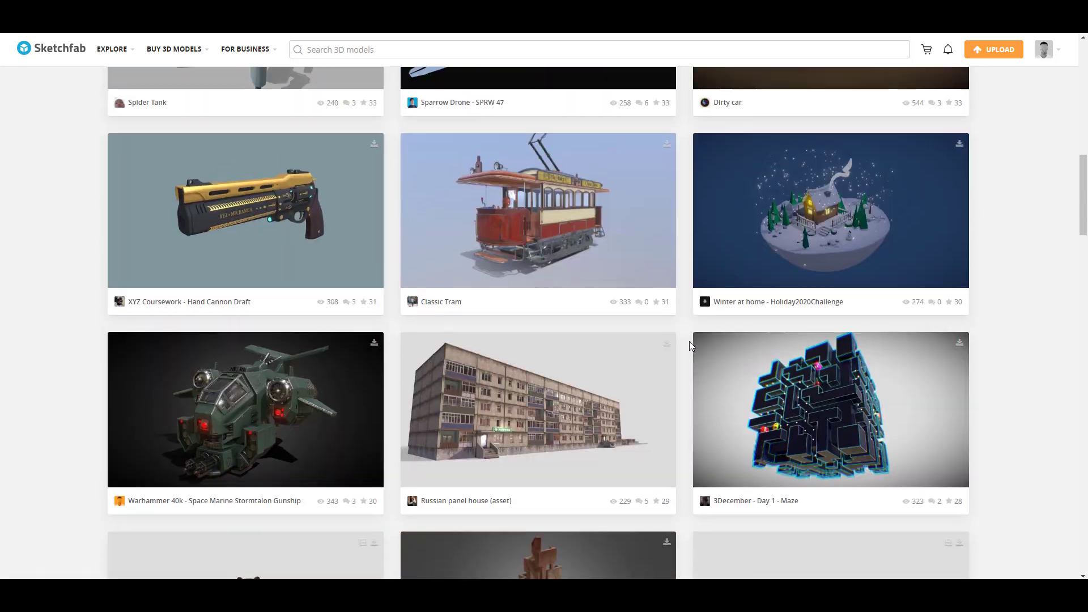
pyautogui.scroll(2, 690, 341)
pyautogui.scroll(3, 427, 375)
pyautogui.scroll(3, 195, 323)
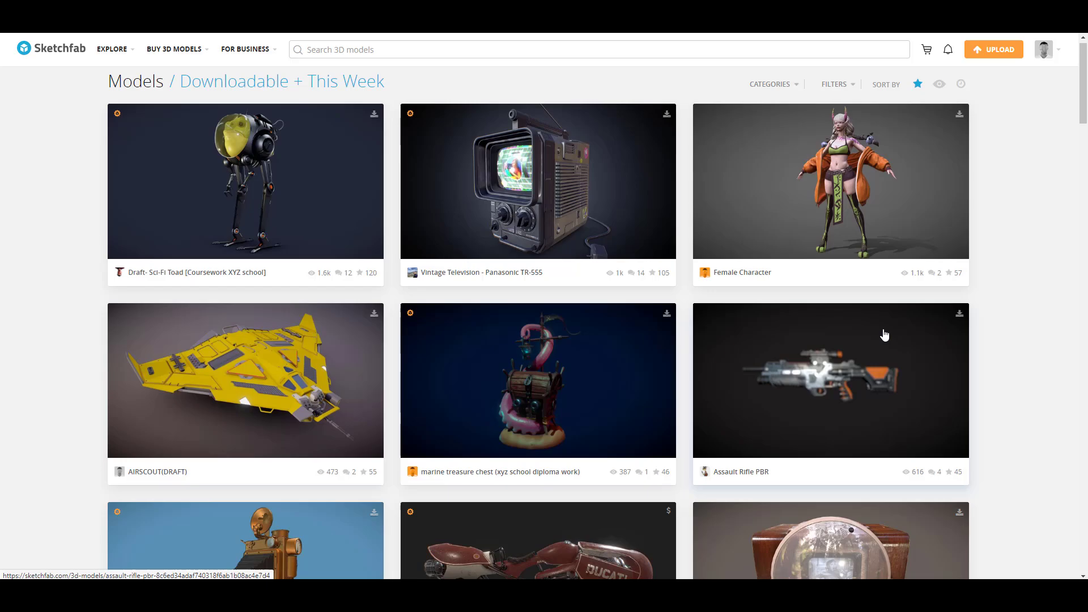
pyautogui.scroll(-5, 882, 335)
pyautogui.scroll(-5, 885, 335)
pyautogui.scroll(-5, 885, 334)
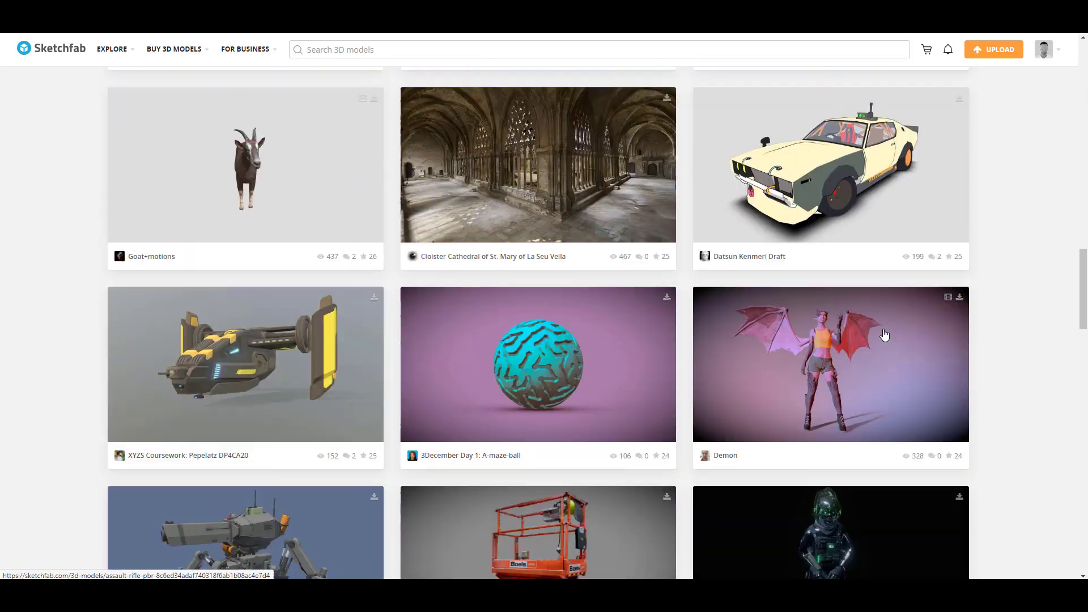
pyautogui.scroll(-3, 884, 334)
pyautogui.scroll(-3, 884, 334)
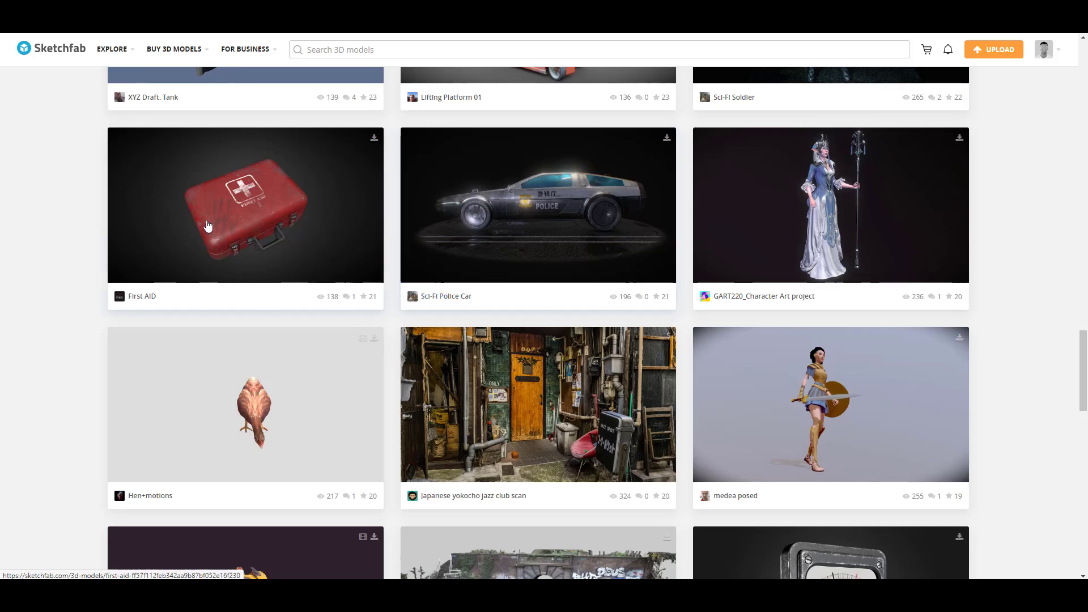
pyautogui.moveTo(112, 48)
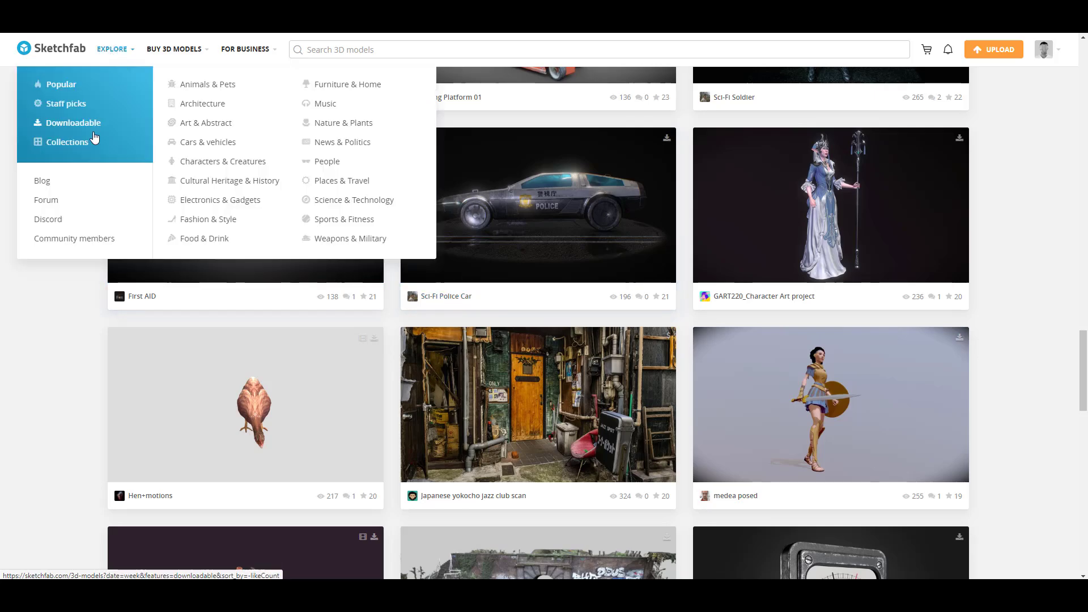
pyautogui.scroll(-5, 802, 422)
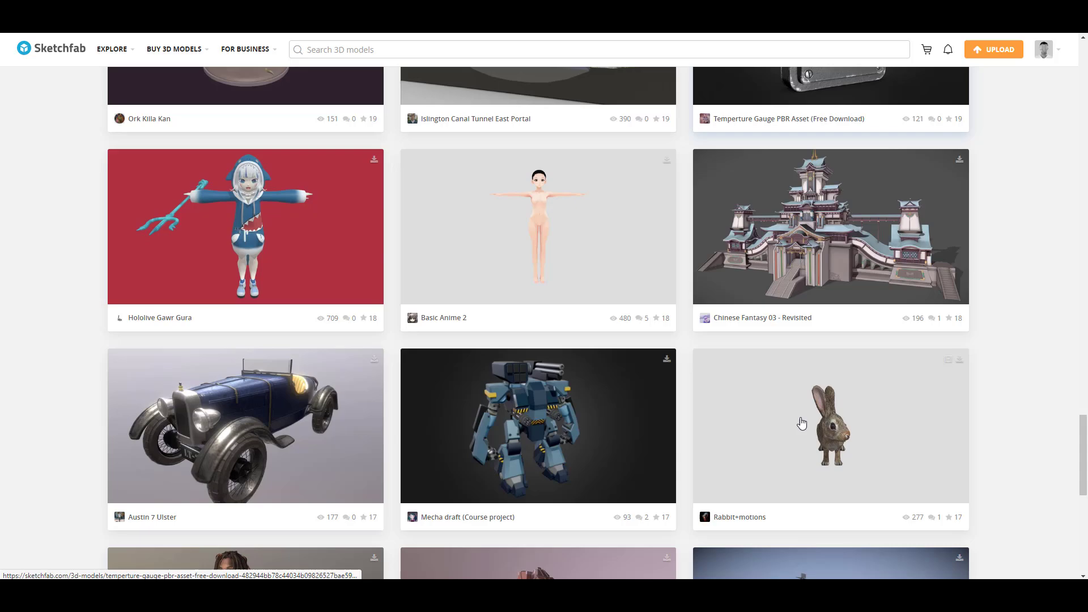
pyautogui.scroll(-5, 801, 423)
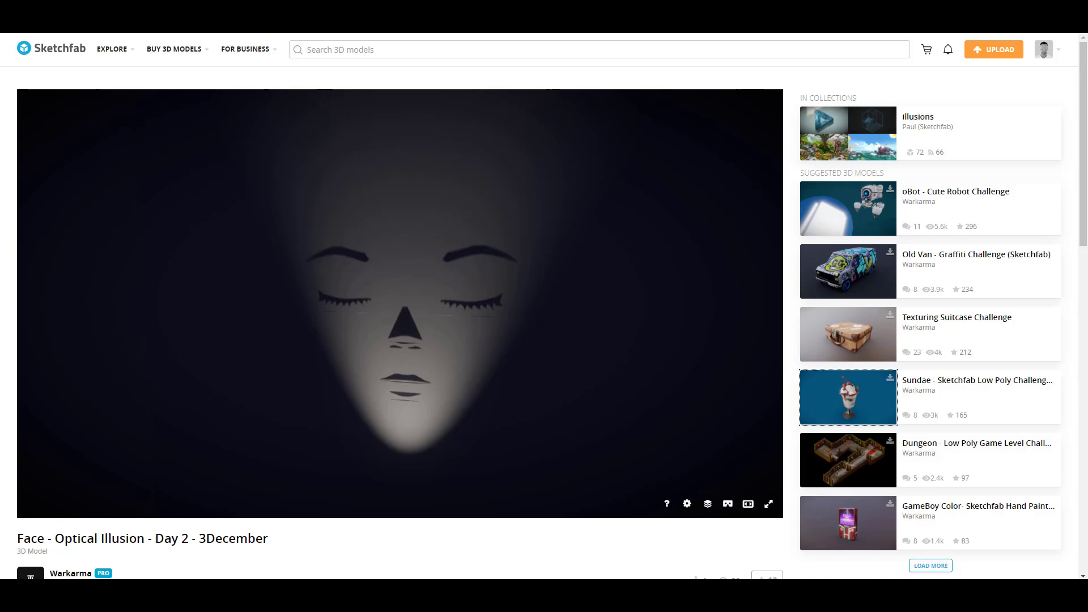
# Open the Sundae model and inspect it through annotations 3 and 1, orbiting to a side view
pyautogui.click(848, 397)
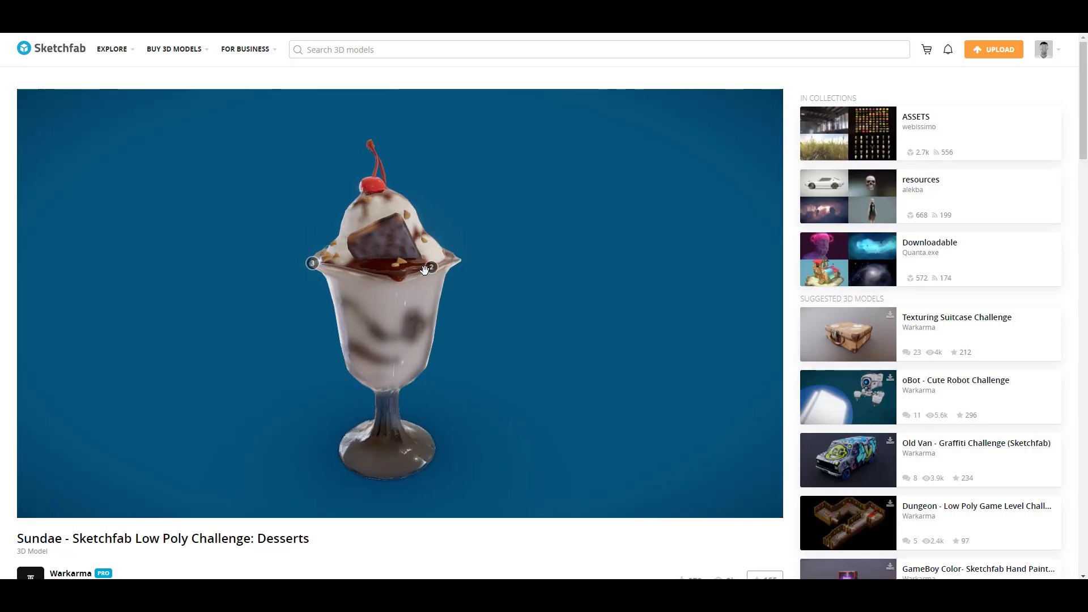
pyautogui.click(319, 264)
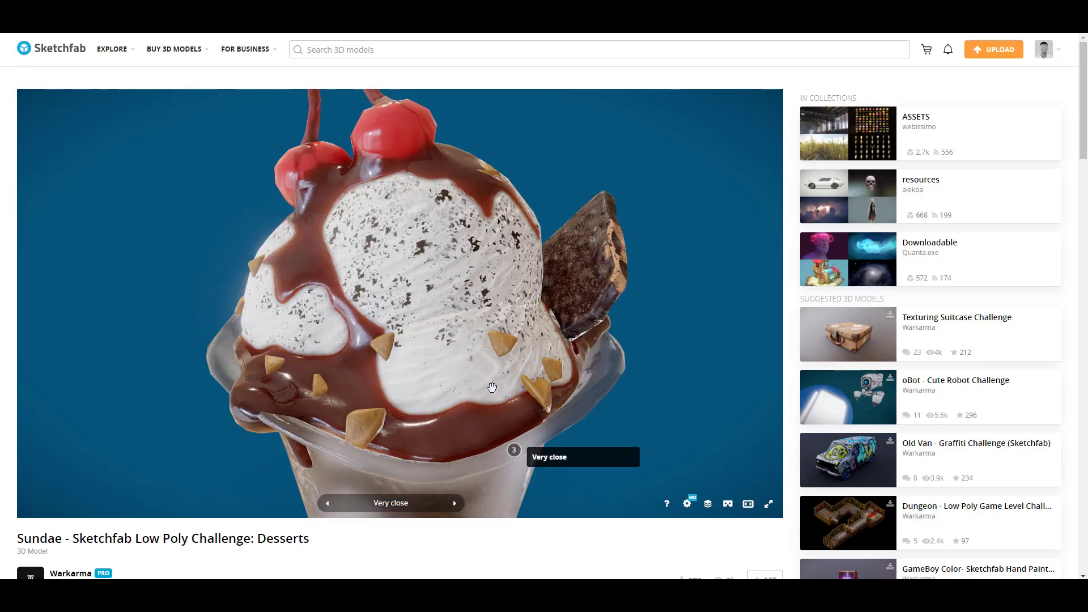
pyautogui.moveTo(404, 483); pyautogui.dragTo(498, 211)
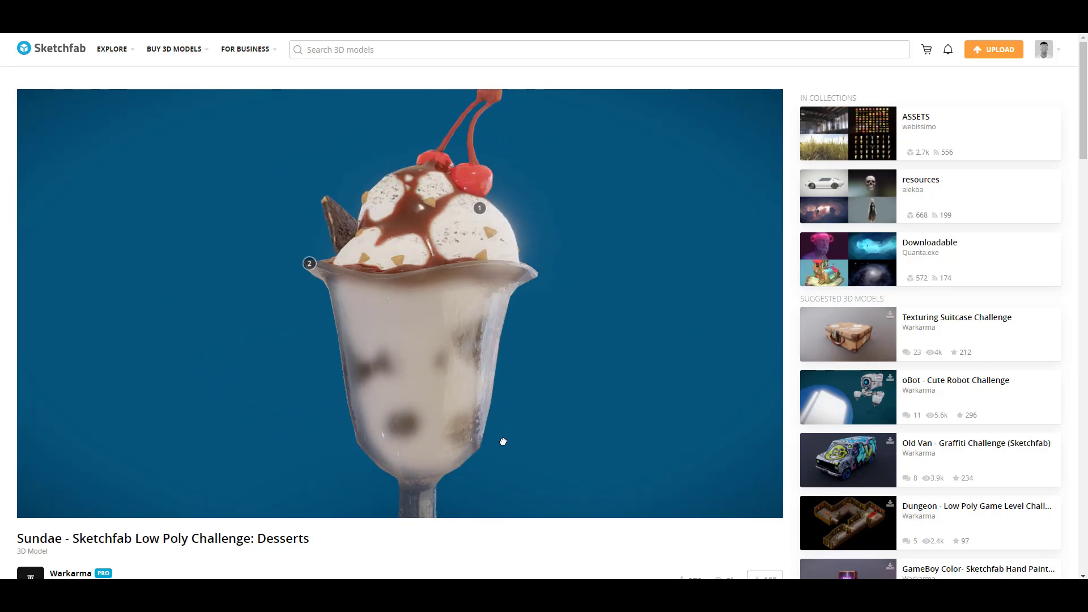
pyautogui.click(499, 204)
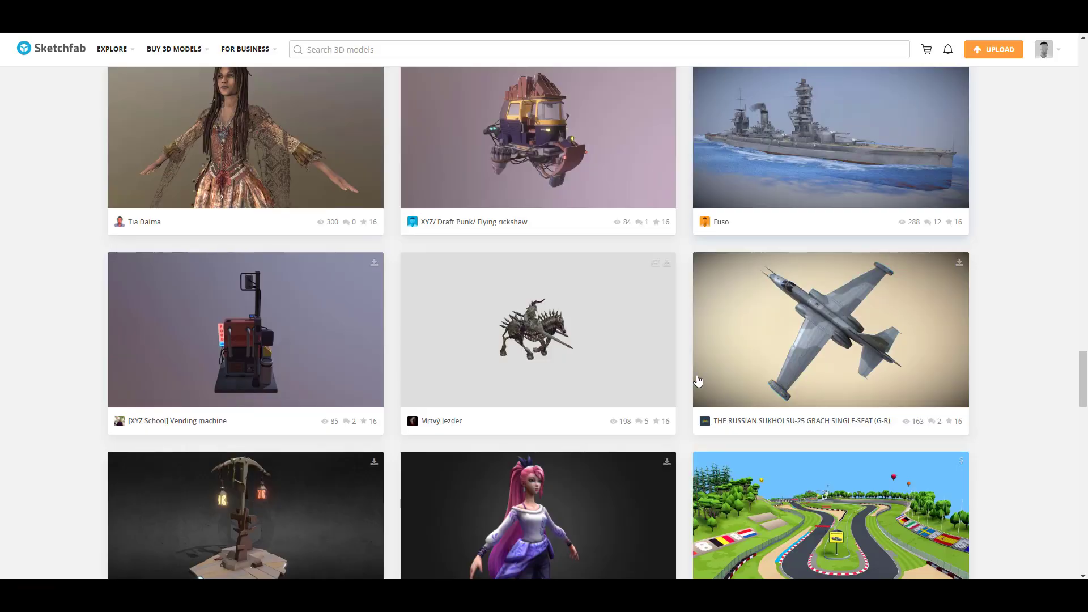
pyautogui.scroll(-4, 749, 353)
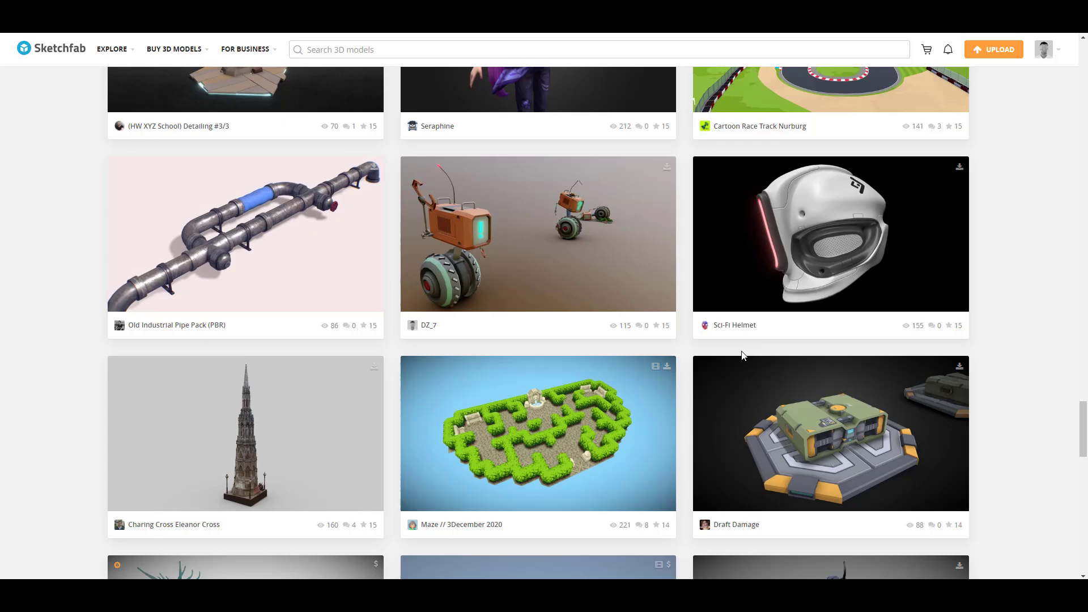
pyautogui.scroll(4, 587, 259)
pyautogui.scroll(5, 627, 311)
pyautogui.scroll(2, 627, 315)
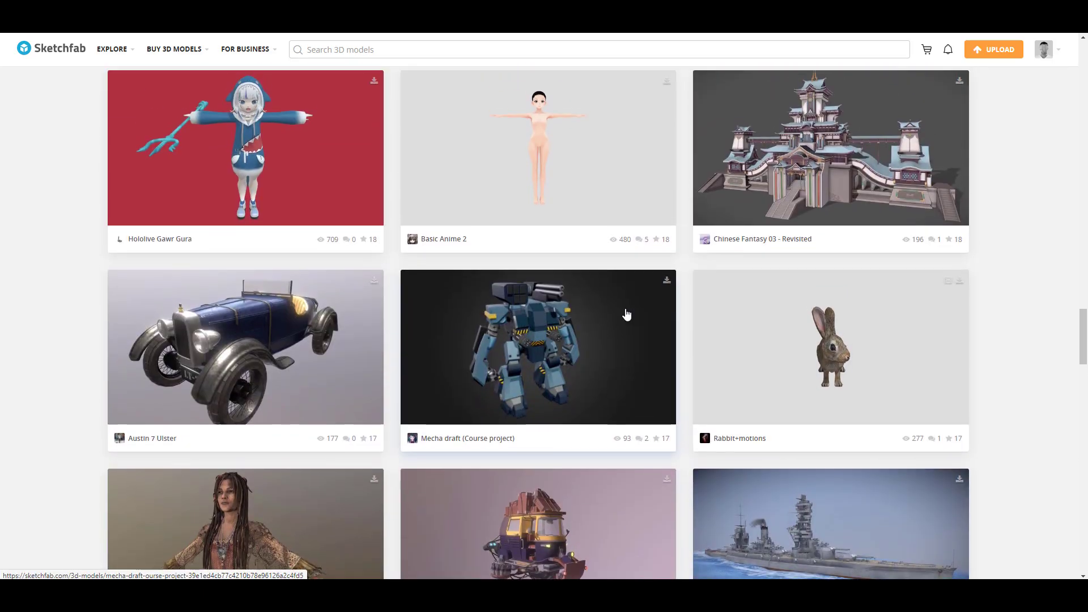
pyautogui.scroll(4, 627, 315)
pyautogui.scroll(5, 627, 315)
pyautogui.scroll(3, 627, 315)
pyautogui.scroll(5, 596, 316)
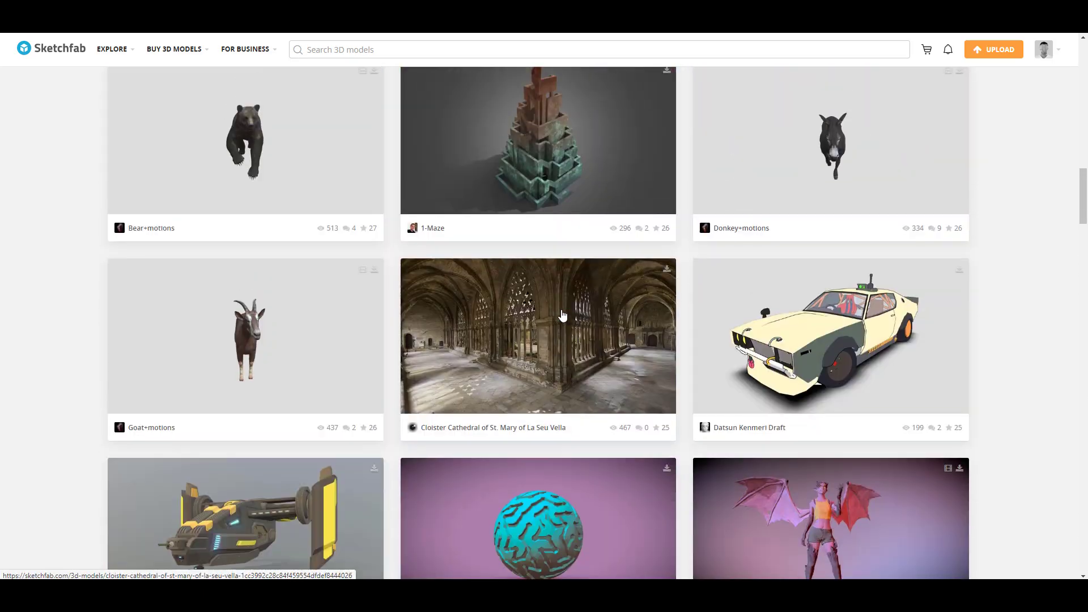
pyautogui.scroll(5, 562, 315)
pyautogui.scroll(5, 561, 315)
pyautogui.scroll(3, 563, 316)
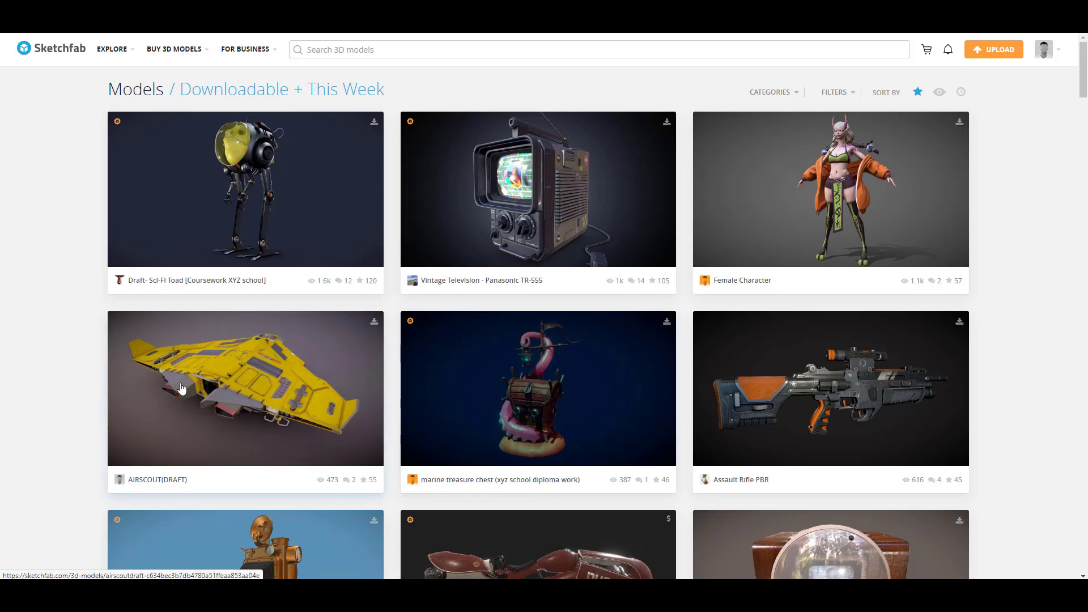
pyautogui.scroll(-3, 468, 399)
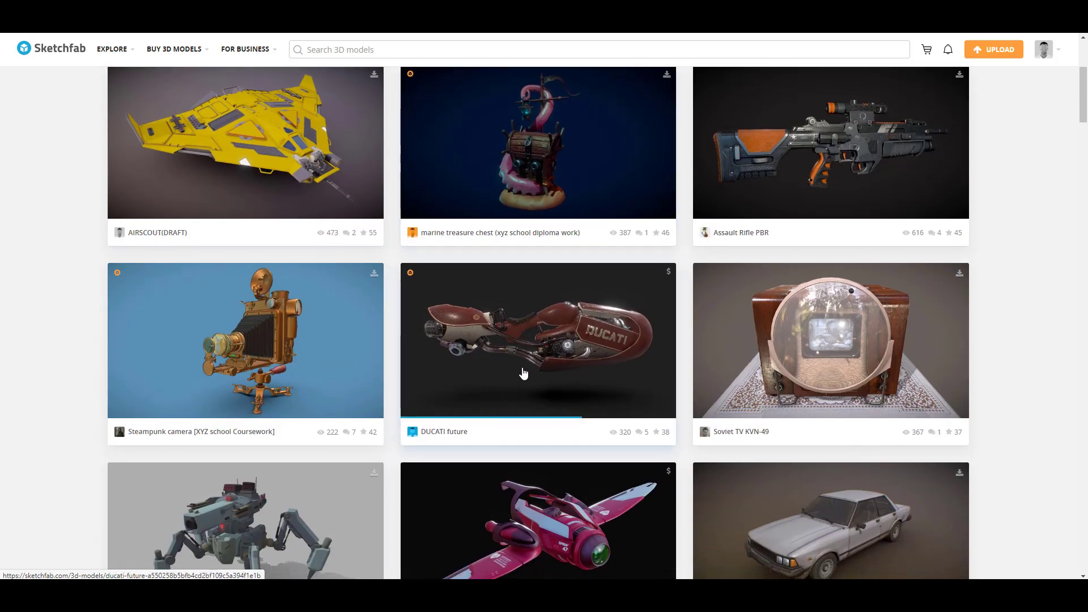